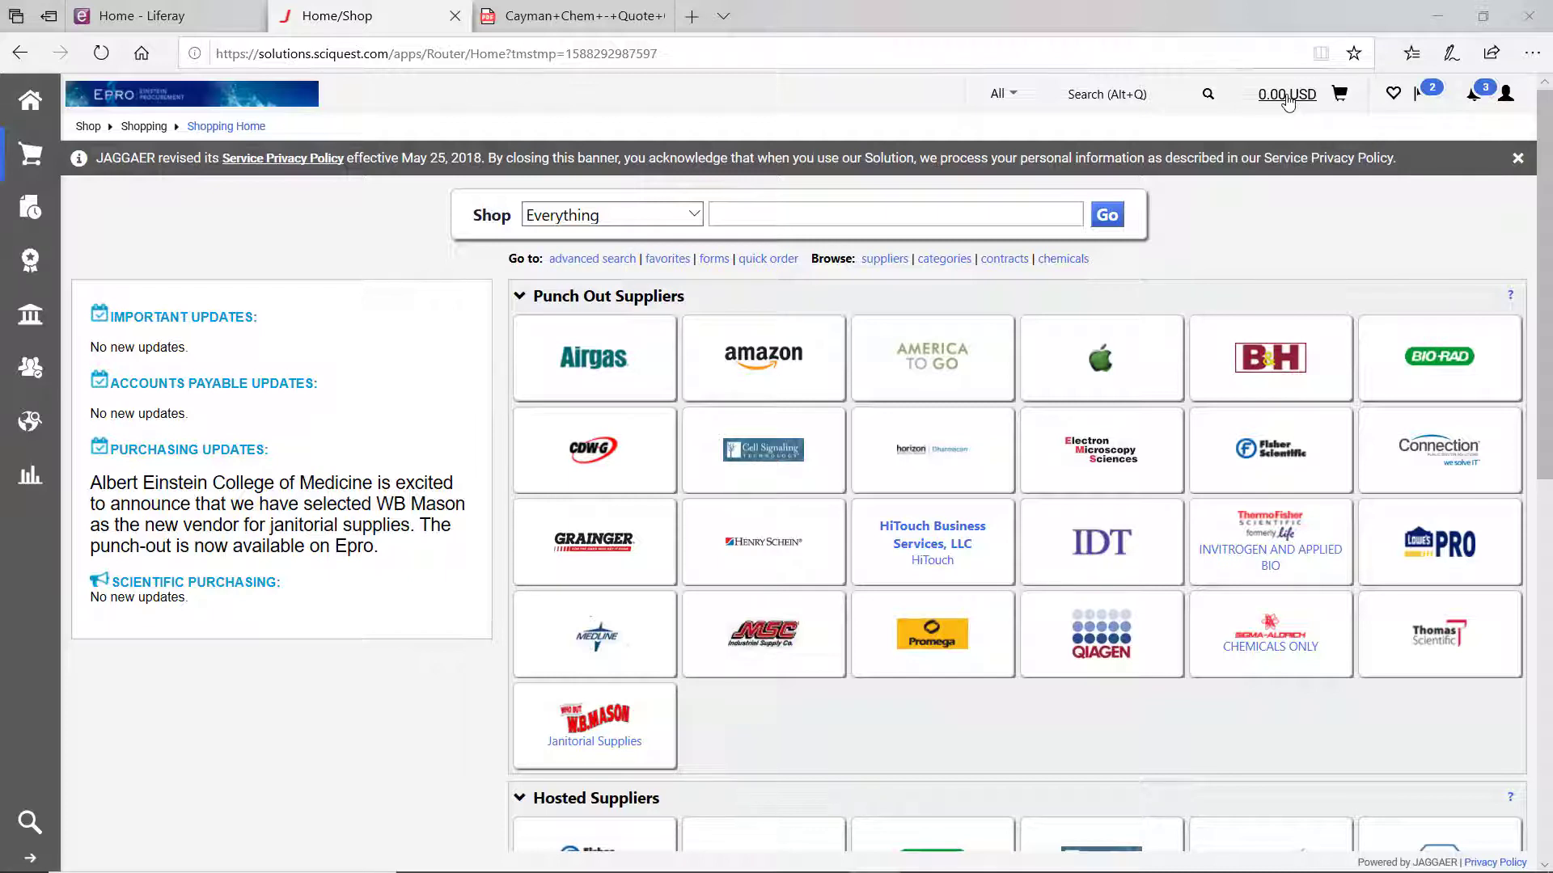
Check the shopping cart preview for items and open the Non-Catalog Form from the showcased forms.
{"action": "left_click", "coordinate": [1287, 96]}
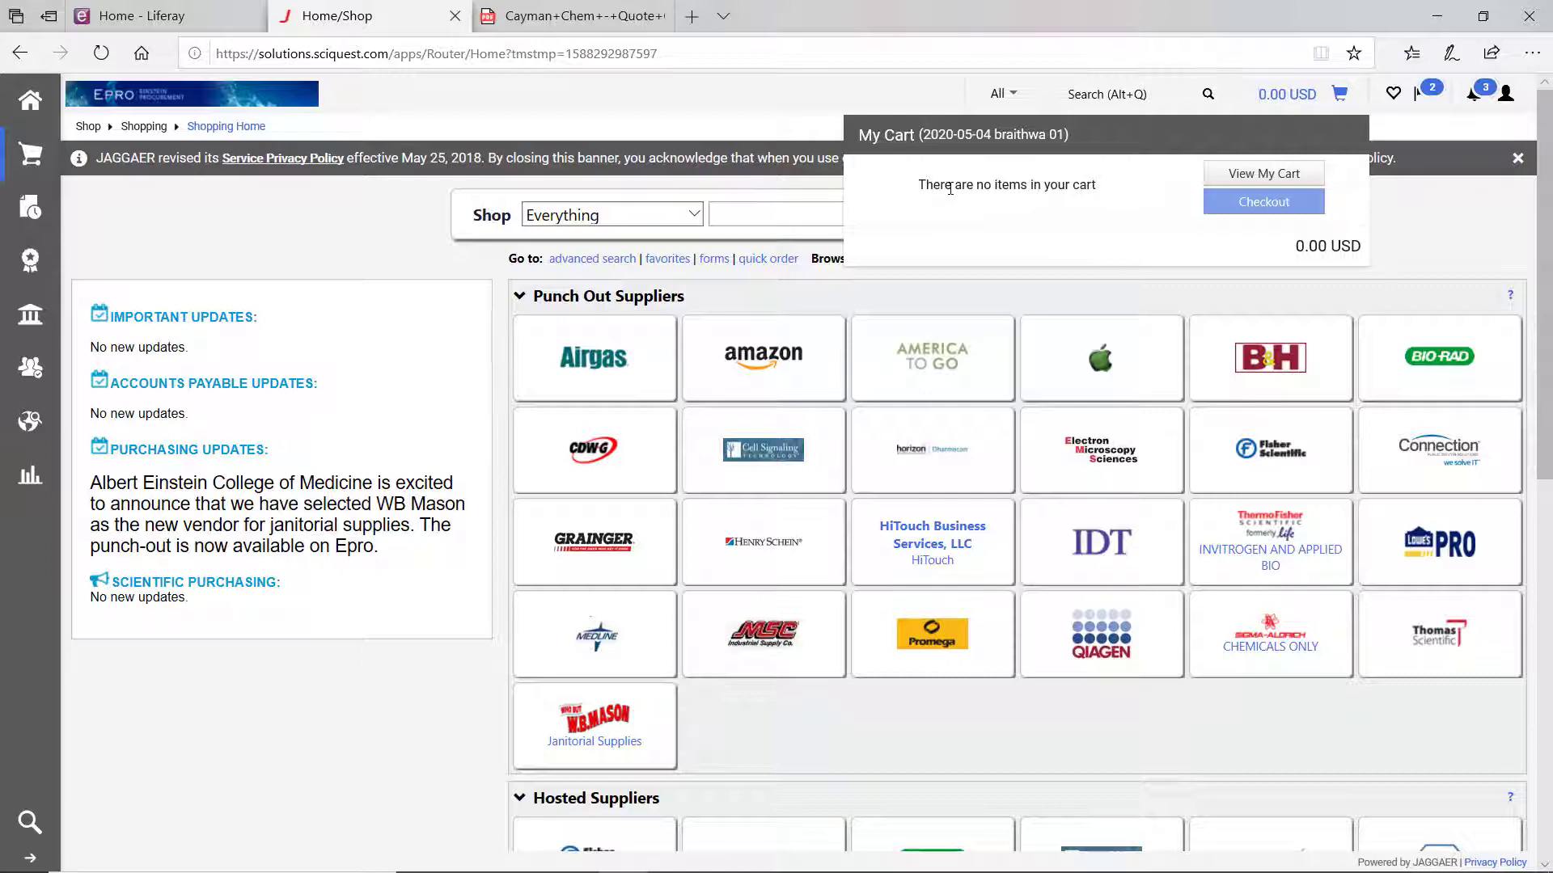
{"action": "left_click", "coordinate": [361, 252]}
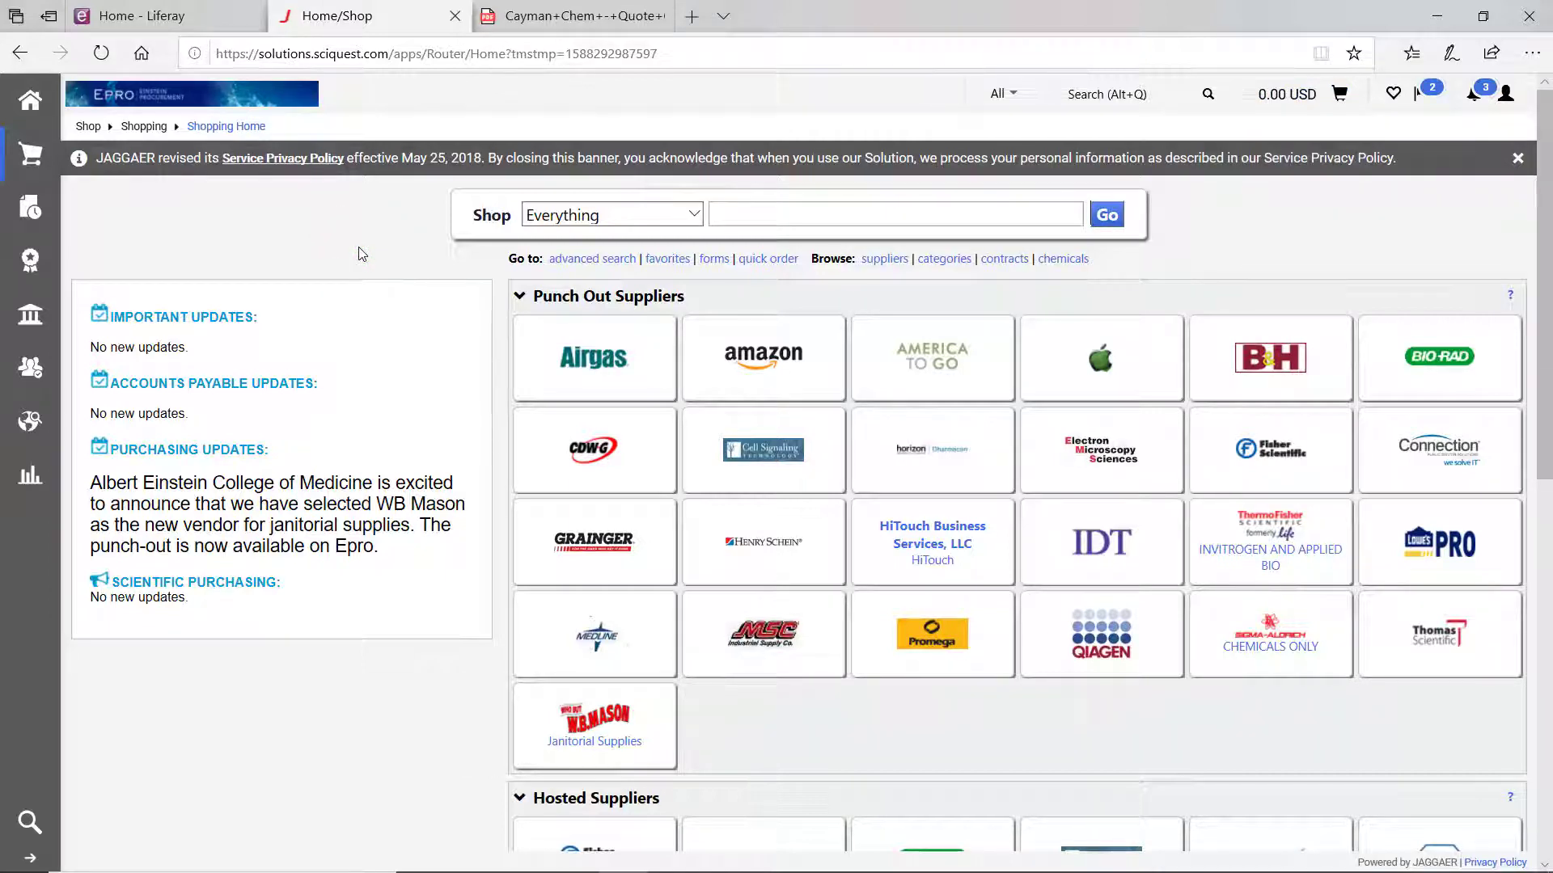
{"action": "scroll", "coordinate": [360, 252], "scroll_direction": "down", "scroll_amount": 10}
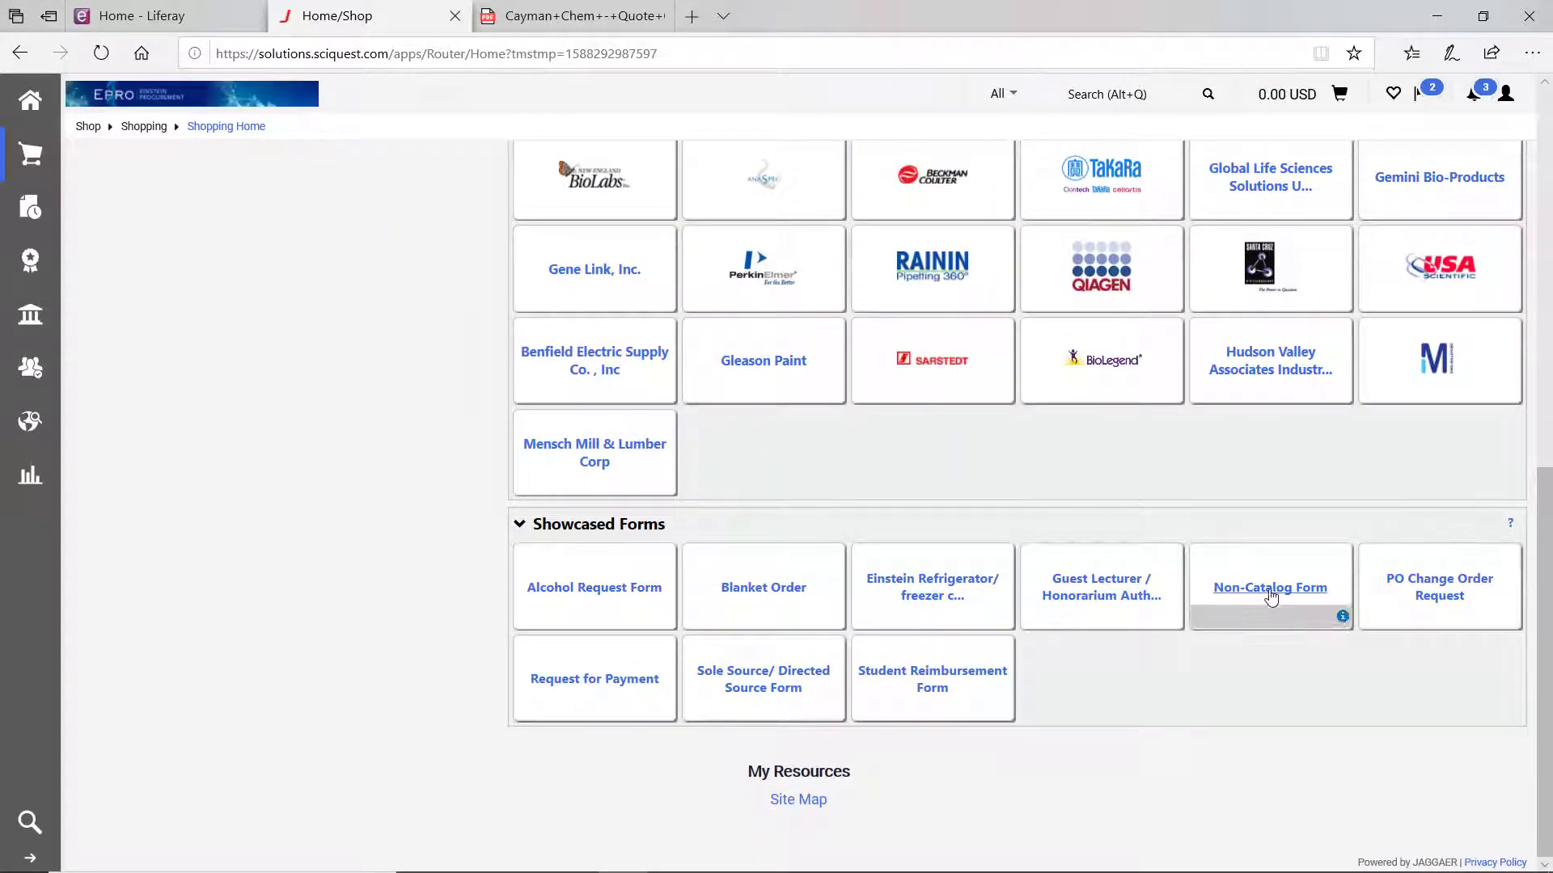
{"action": "left_click", "coordinate": [1271, 597]}
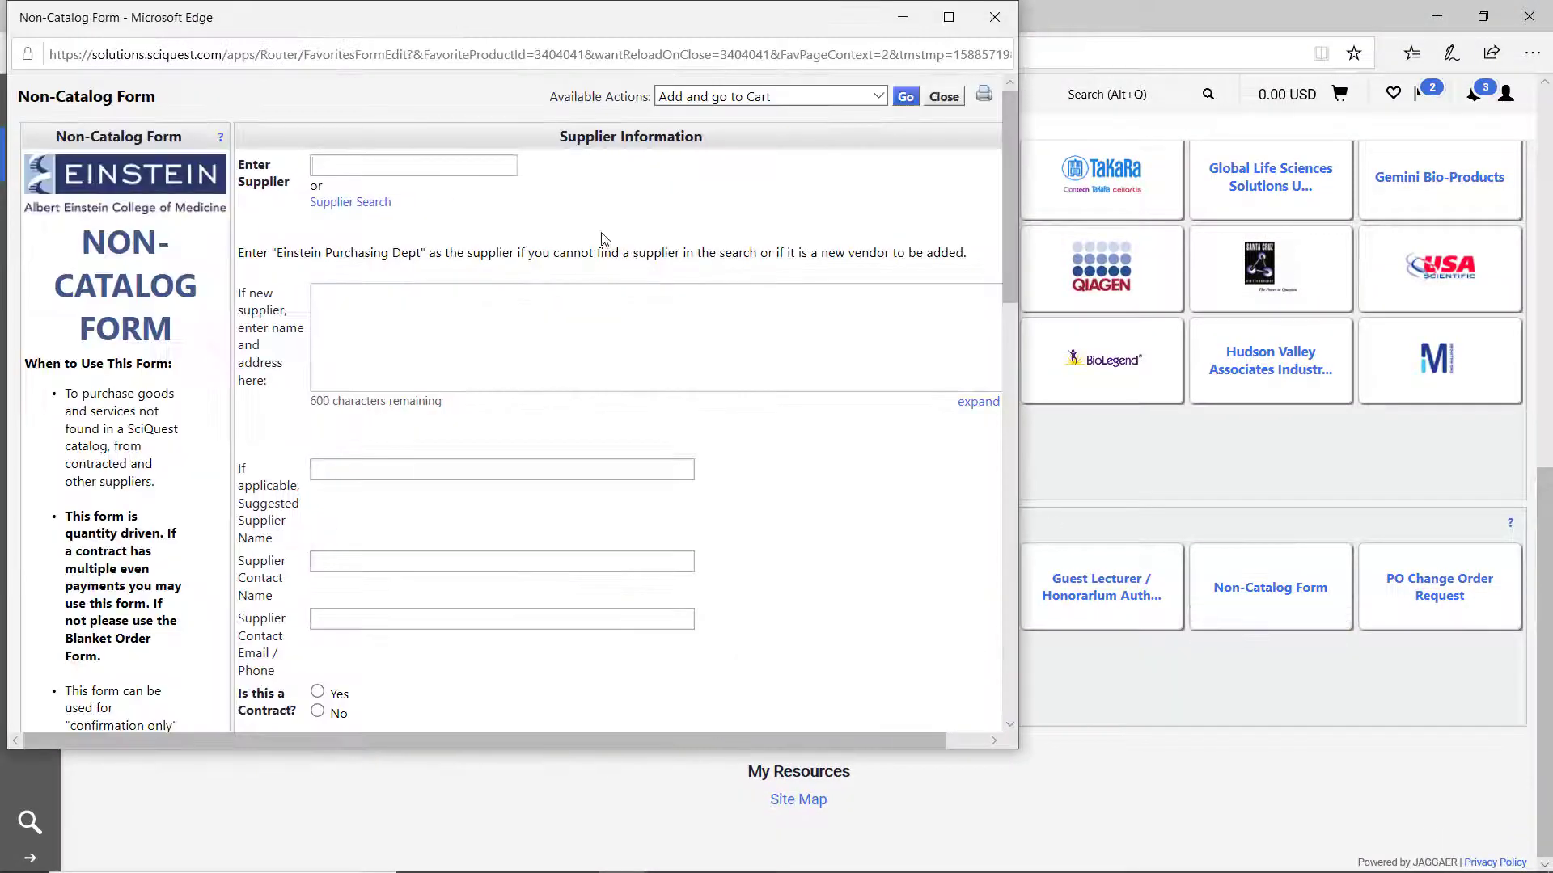
Set Cayman Chemical Company, Inc. as the supplier on the Non-Catalog Form.
{"action": "left_click", "coordinate": [396, 162]}
{"action": "type", "text": "Cayman"}
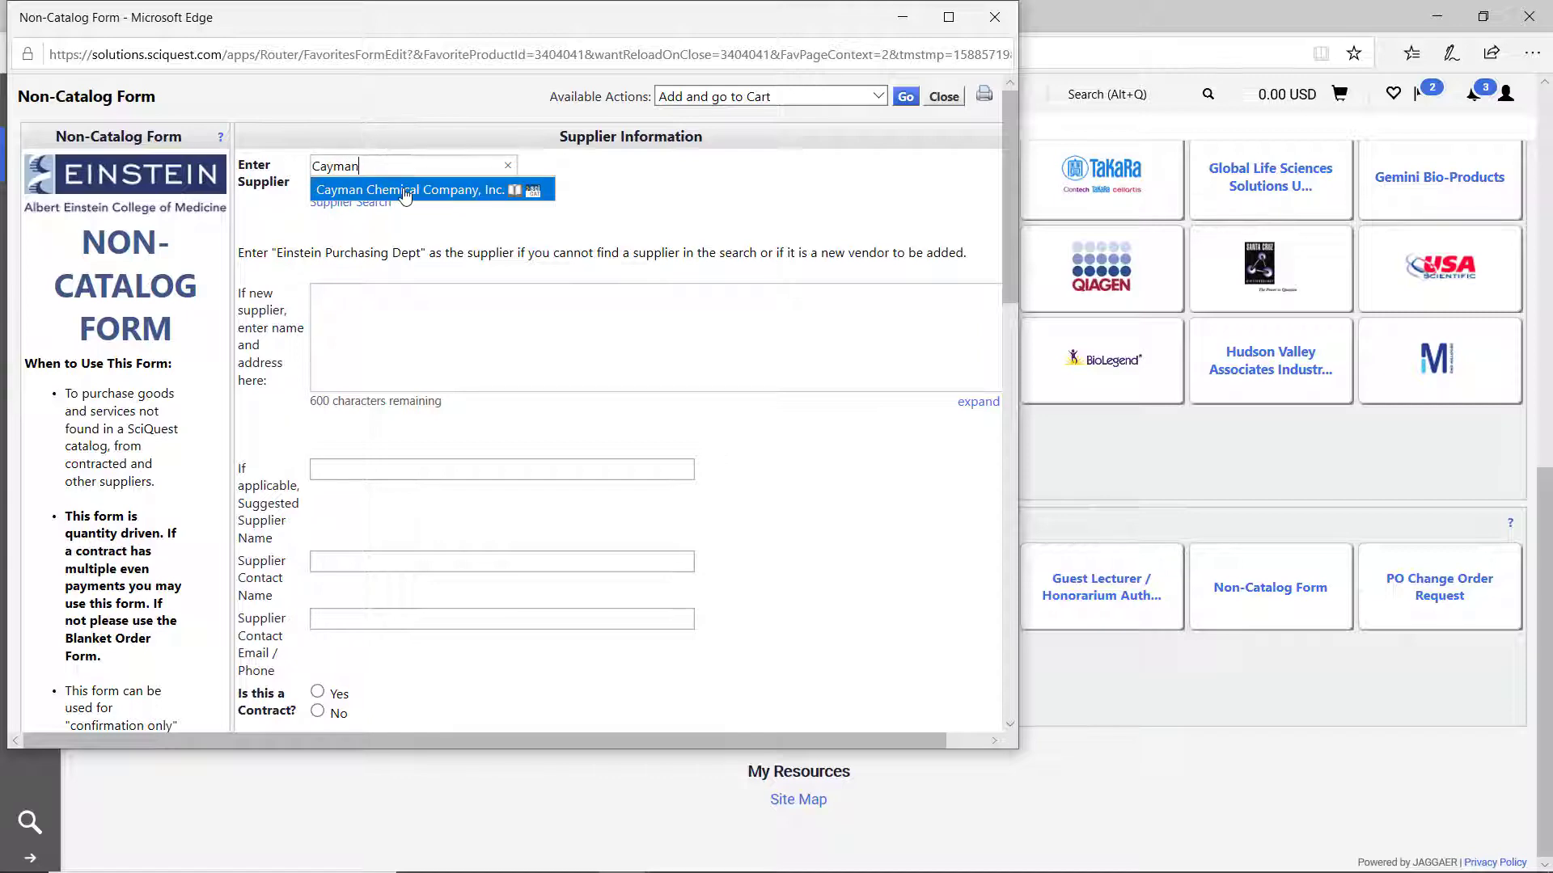
{"action": "left_click", "coordinate": [405, 191]}
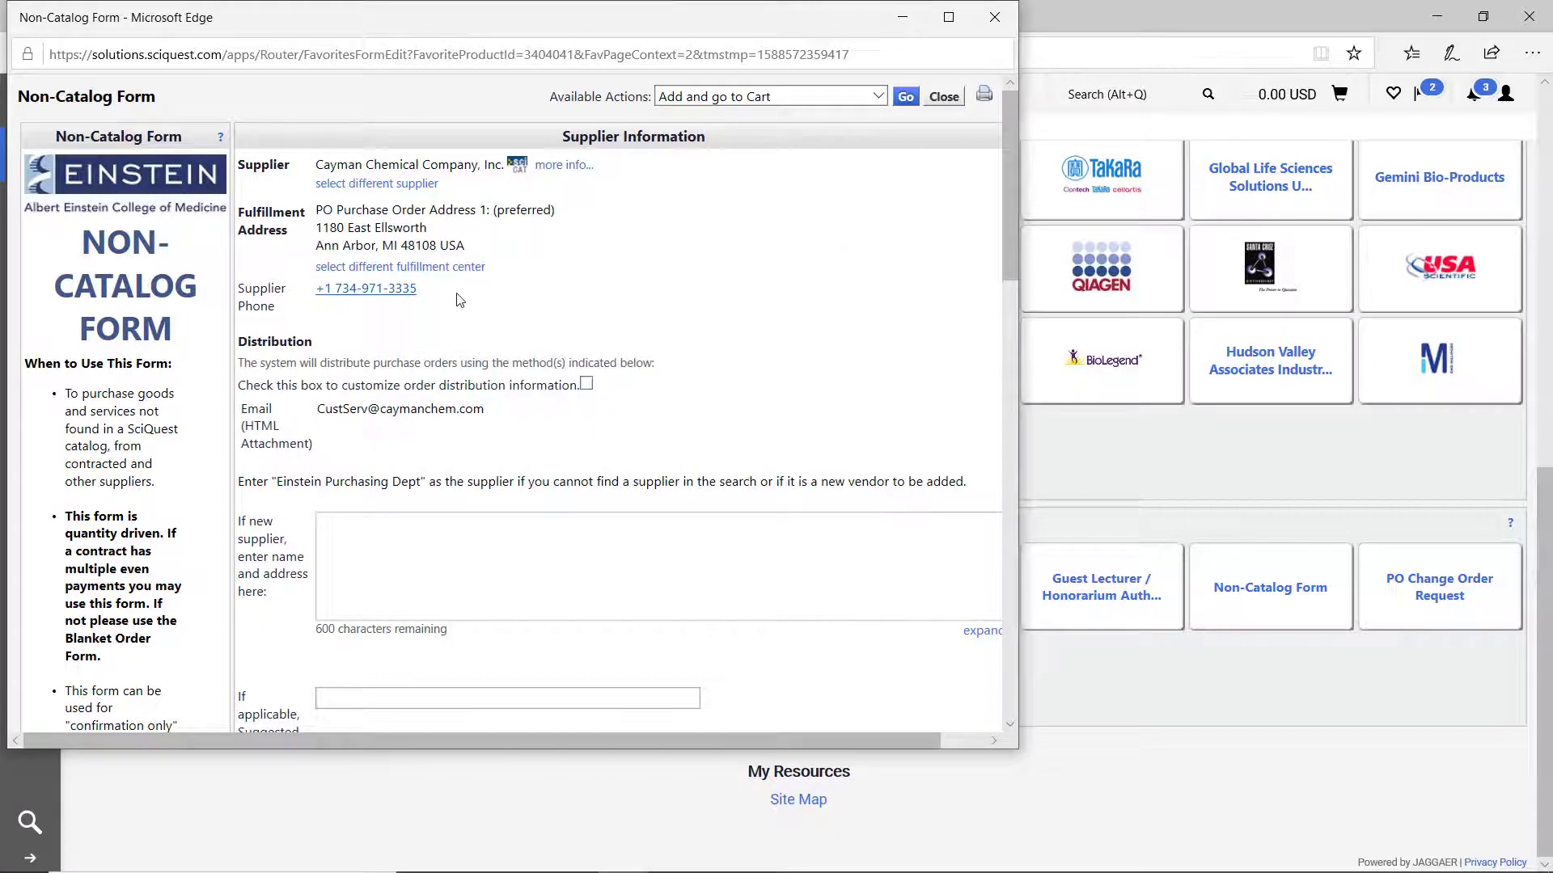
Answer No to the question whether this purchase is a contract.
{"action": "scroll", "coordinate": [459, 300], "scroll_direction": "down", "scroll_amount": 4}
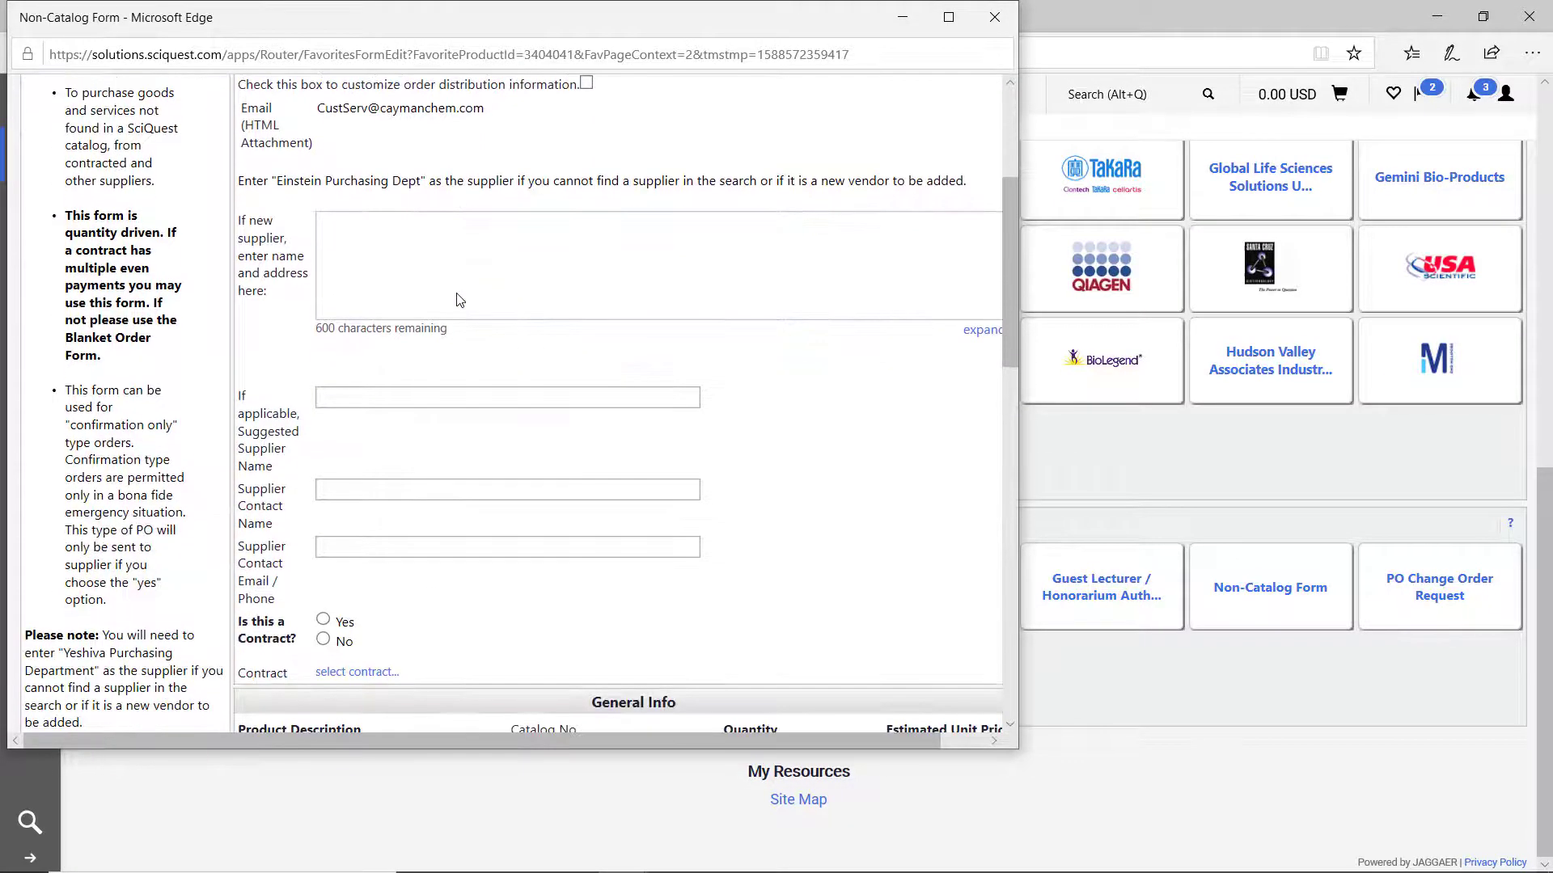
{"action": "scroll", "coordinate": [460, 300], "scroll_direction": "down", "scroll_amount": 1}
{"action": "scroll", "coordinate": [459, 300], "scroll_direction": "down", "scroll_amount": 1}
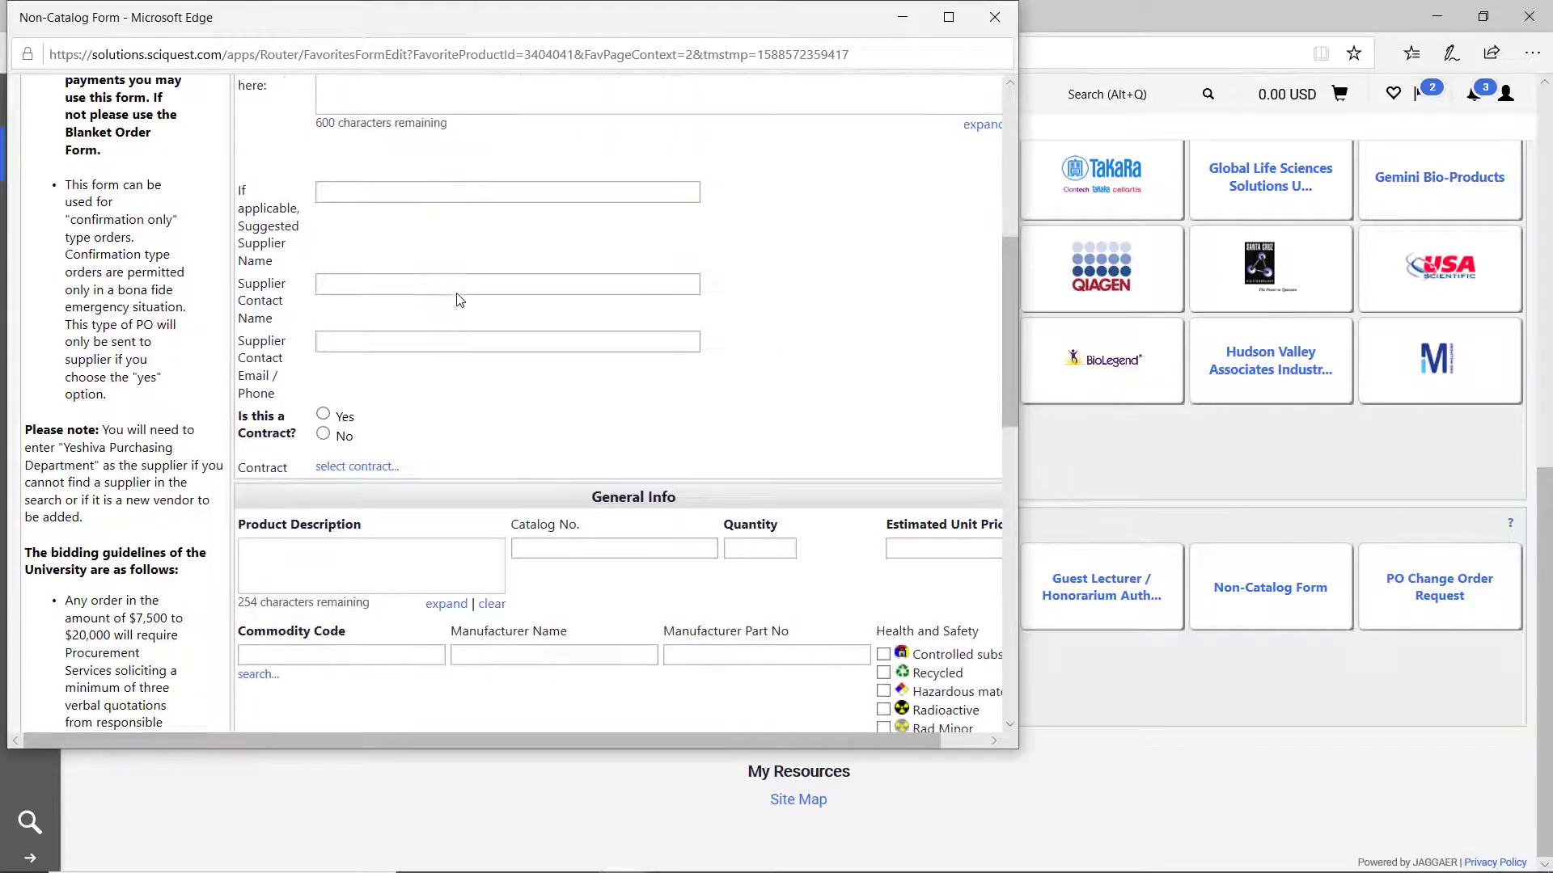
{"action": "left_click", "coordinate": [323, 435]}
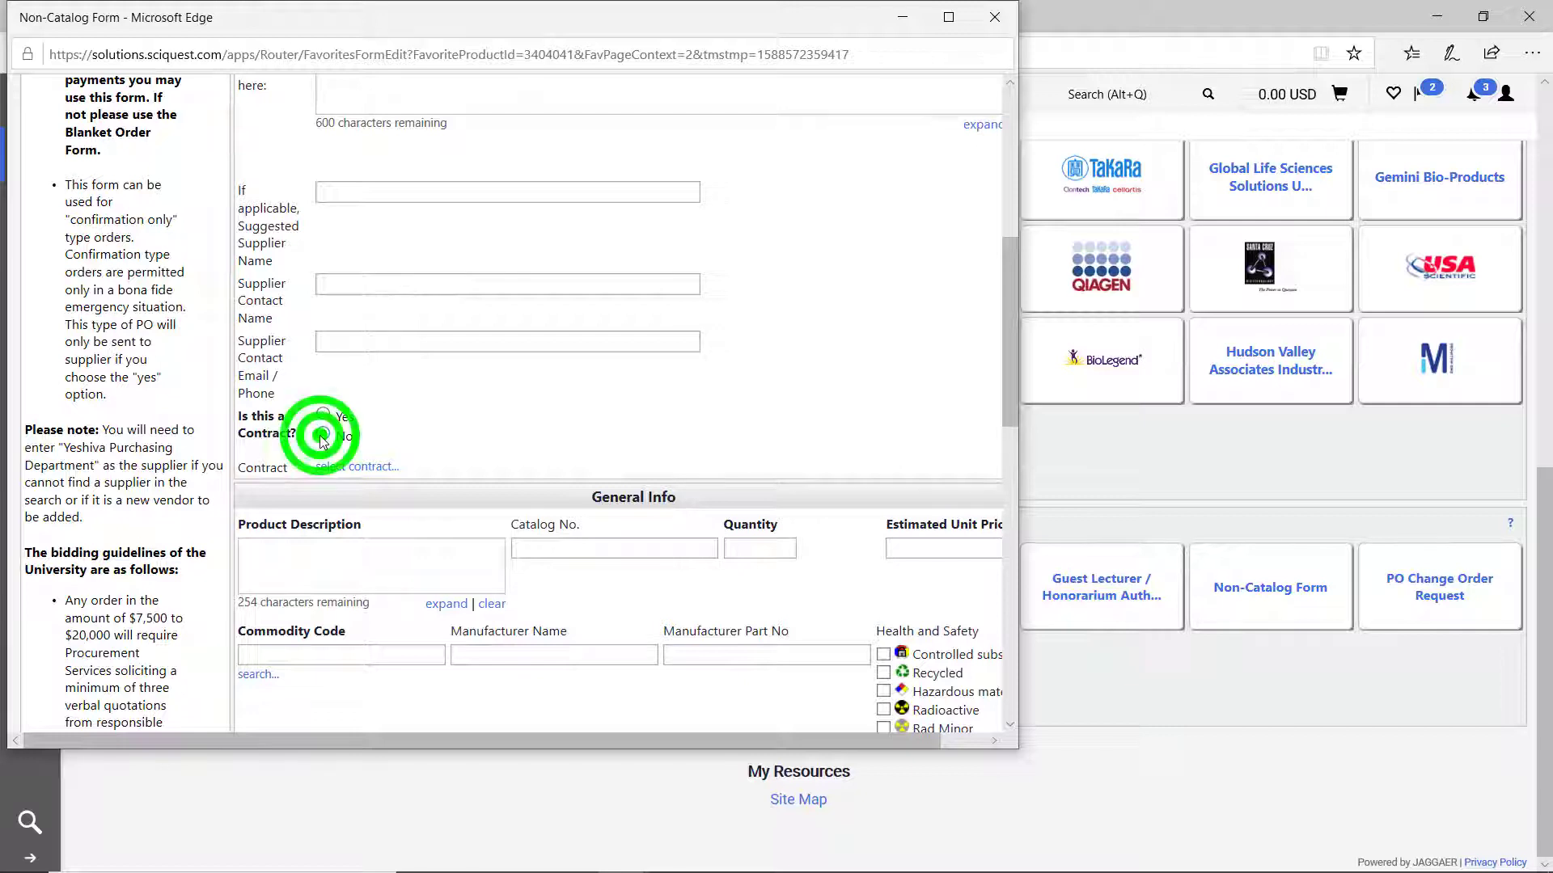
Display the Cayman Chem quote PDF behind the Non-Catalog Form window, with the form moved below the quote's line items.
{"action": "left_click", "coordinate": [346, 564]}
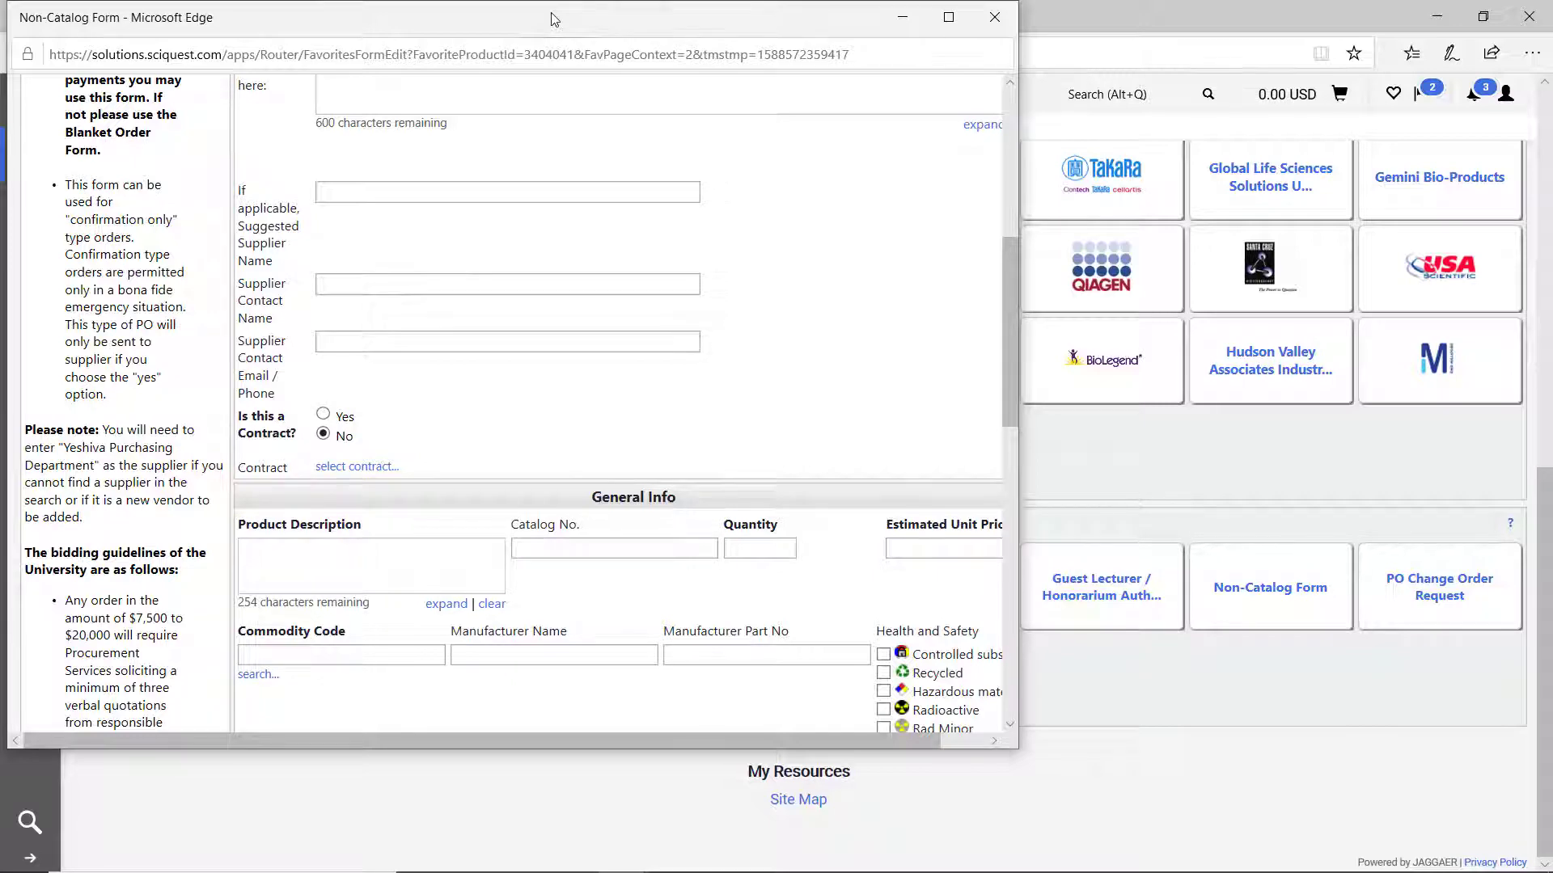
{"action": "left_click_drag", "start_coordinate": [554, 18], "coordinate": [579, 131]}
{"action": "left_click", "coordinate": [586, 23]}
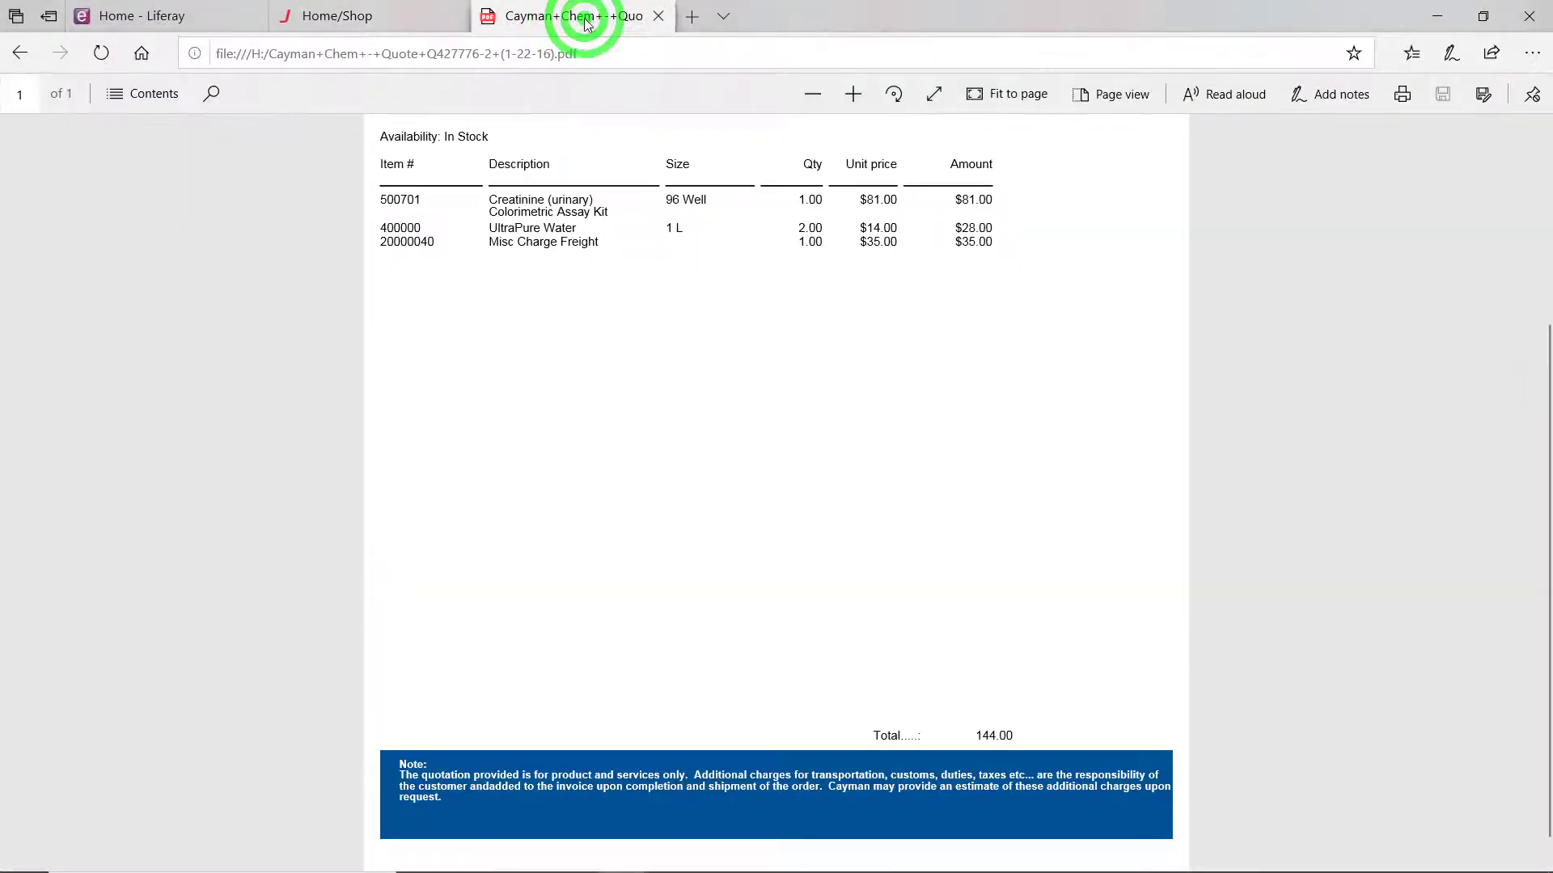
{"action": "mouse_move", "coordinate": [549, 870]}
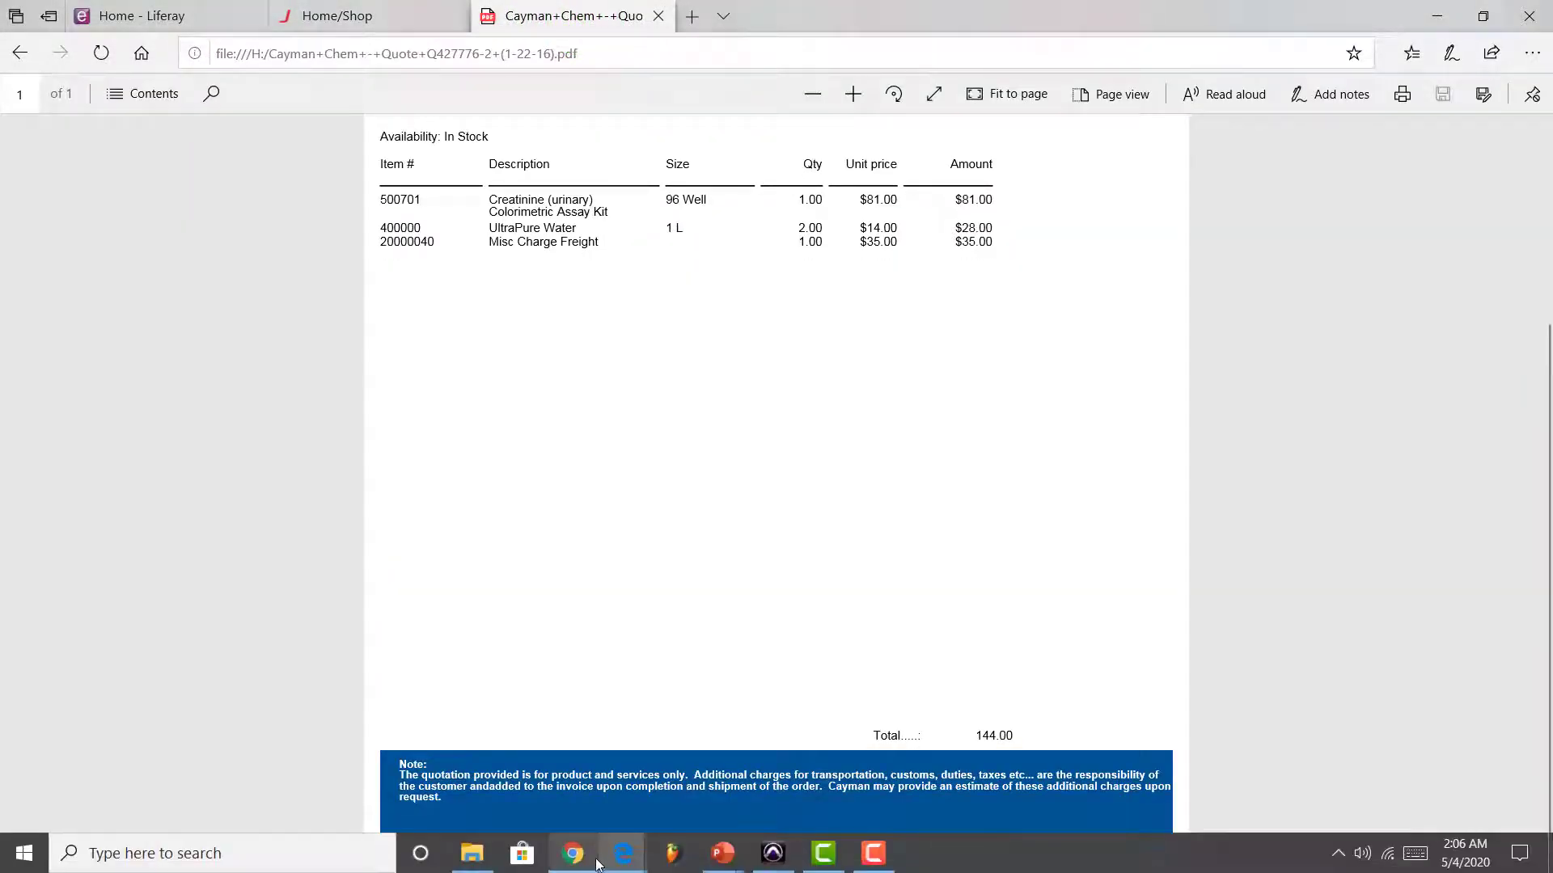
{"action": "left_click", "coordinate": [624, 853]}
{"action": "left_click", "coordinate": [711, 776]}
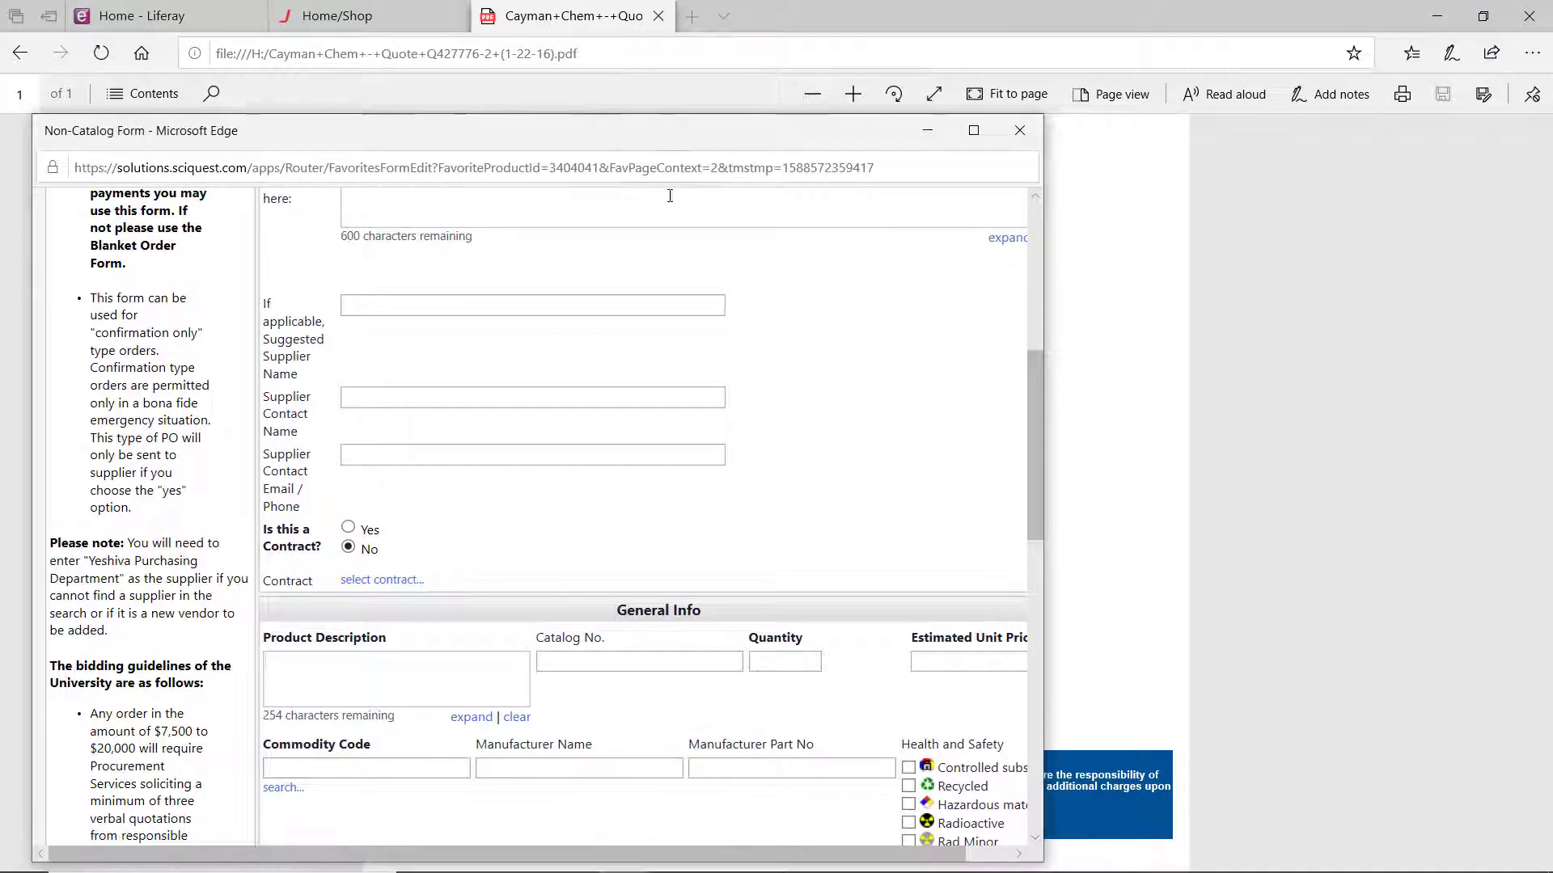
{"action": "left_click", "coordinate": [629, 166]}
{"action": "left_click_drag", "start_coordinate": [641, 131], "coordinate": [734, 280]}
Enter Creatinine as the product description and 500701 as the catalog number.
{"action": "left_click", "coordinate": [510, 826]}
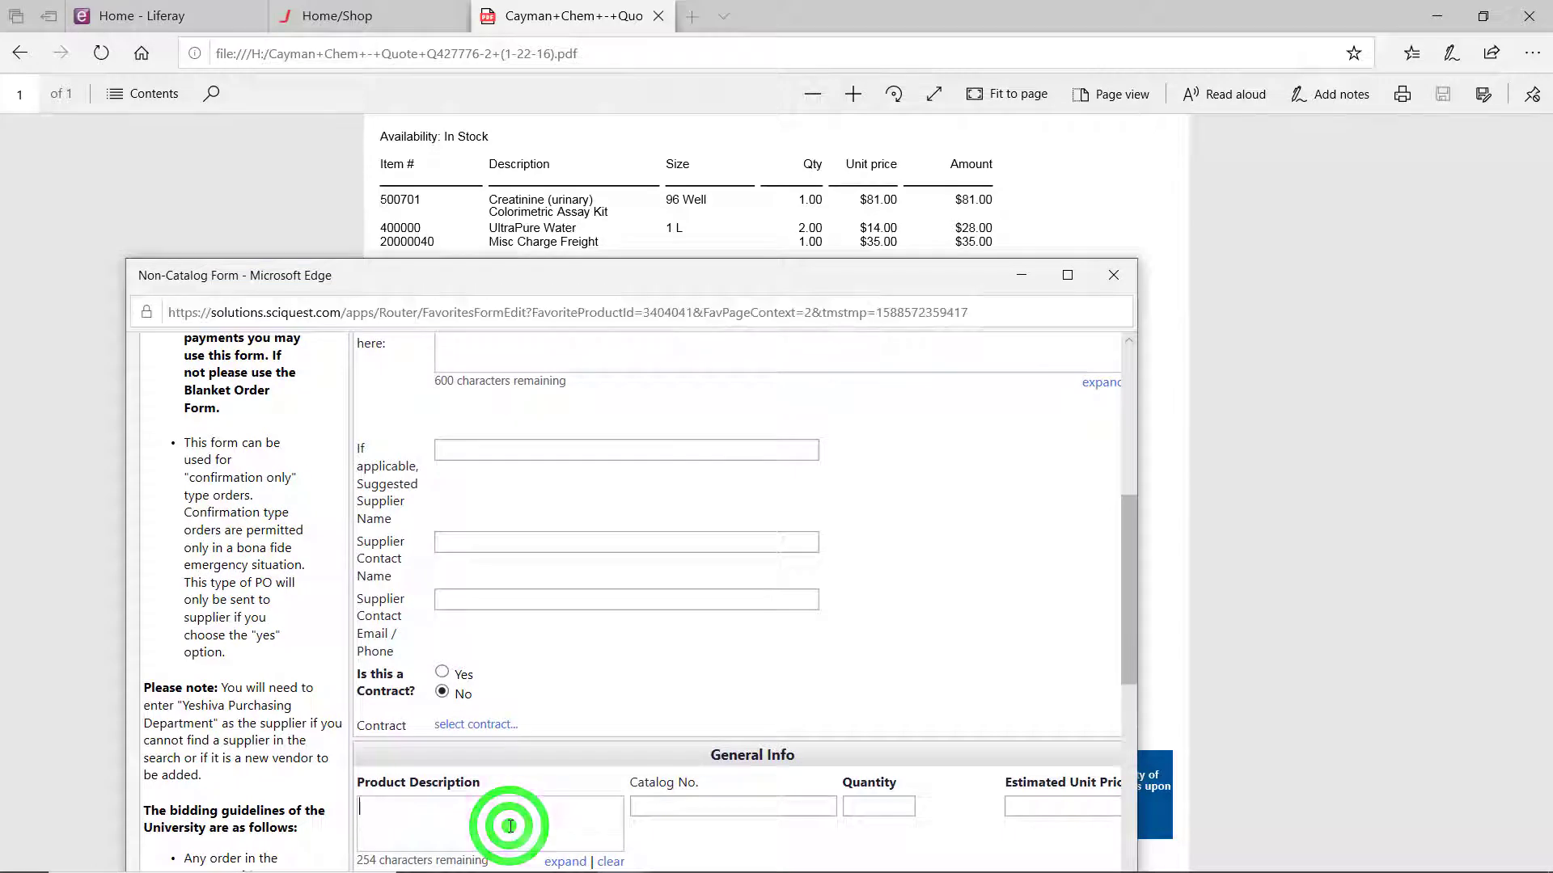
{"action": "type", "text": "Cre"}
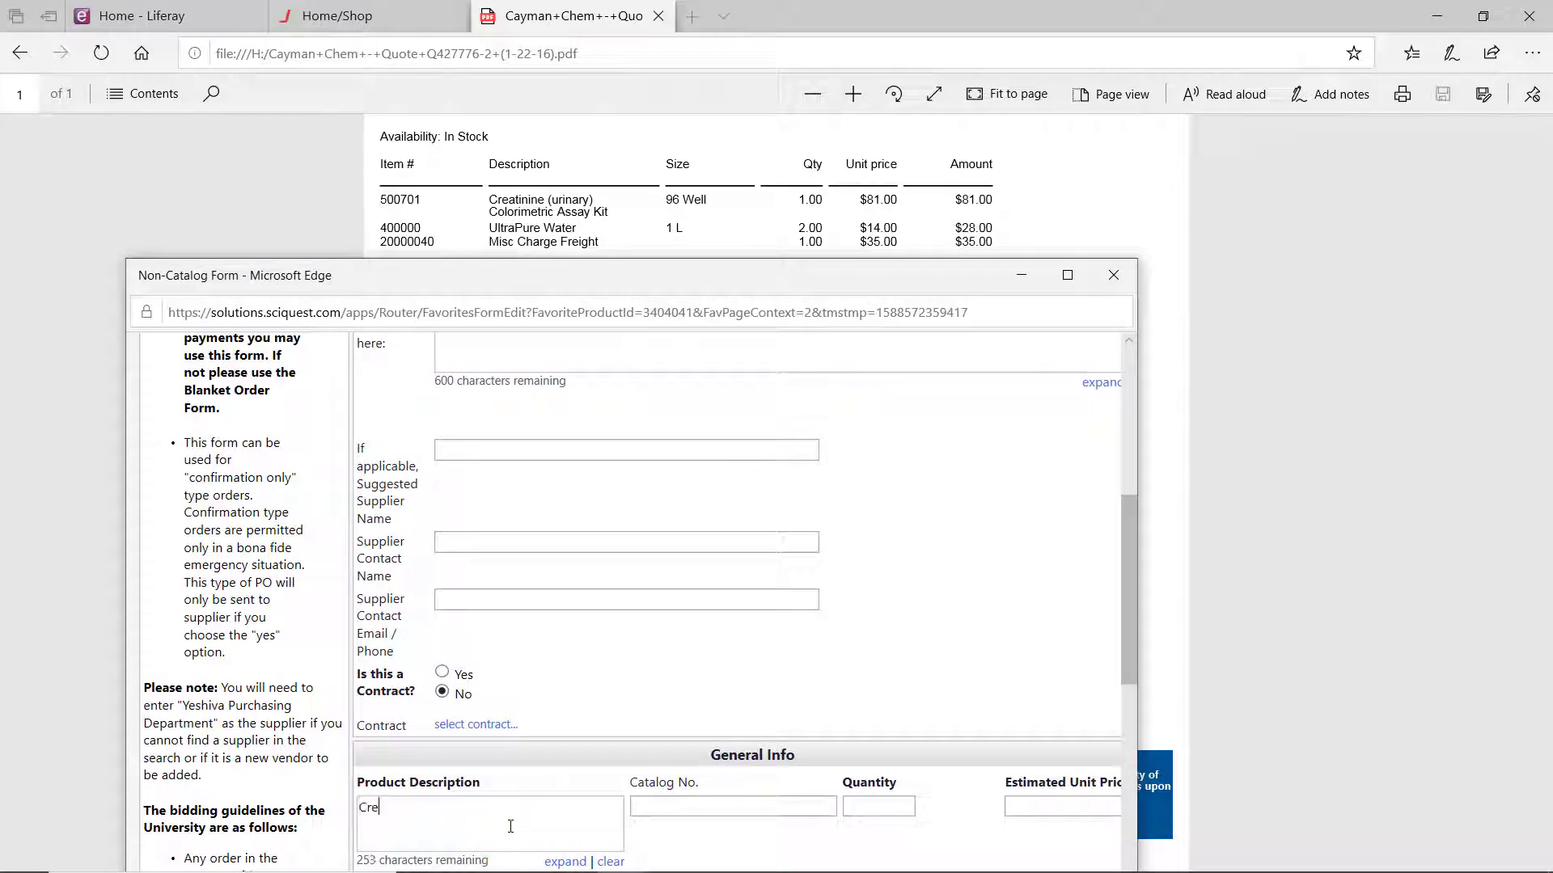
{"action": "type", "text": "atinine"}
{"action": "left_click", "coordinate": [675, 804]}
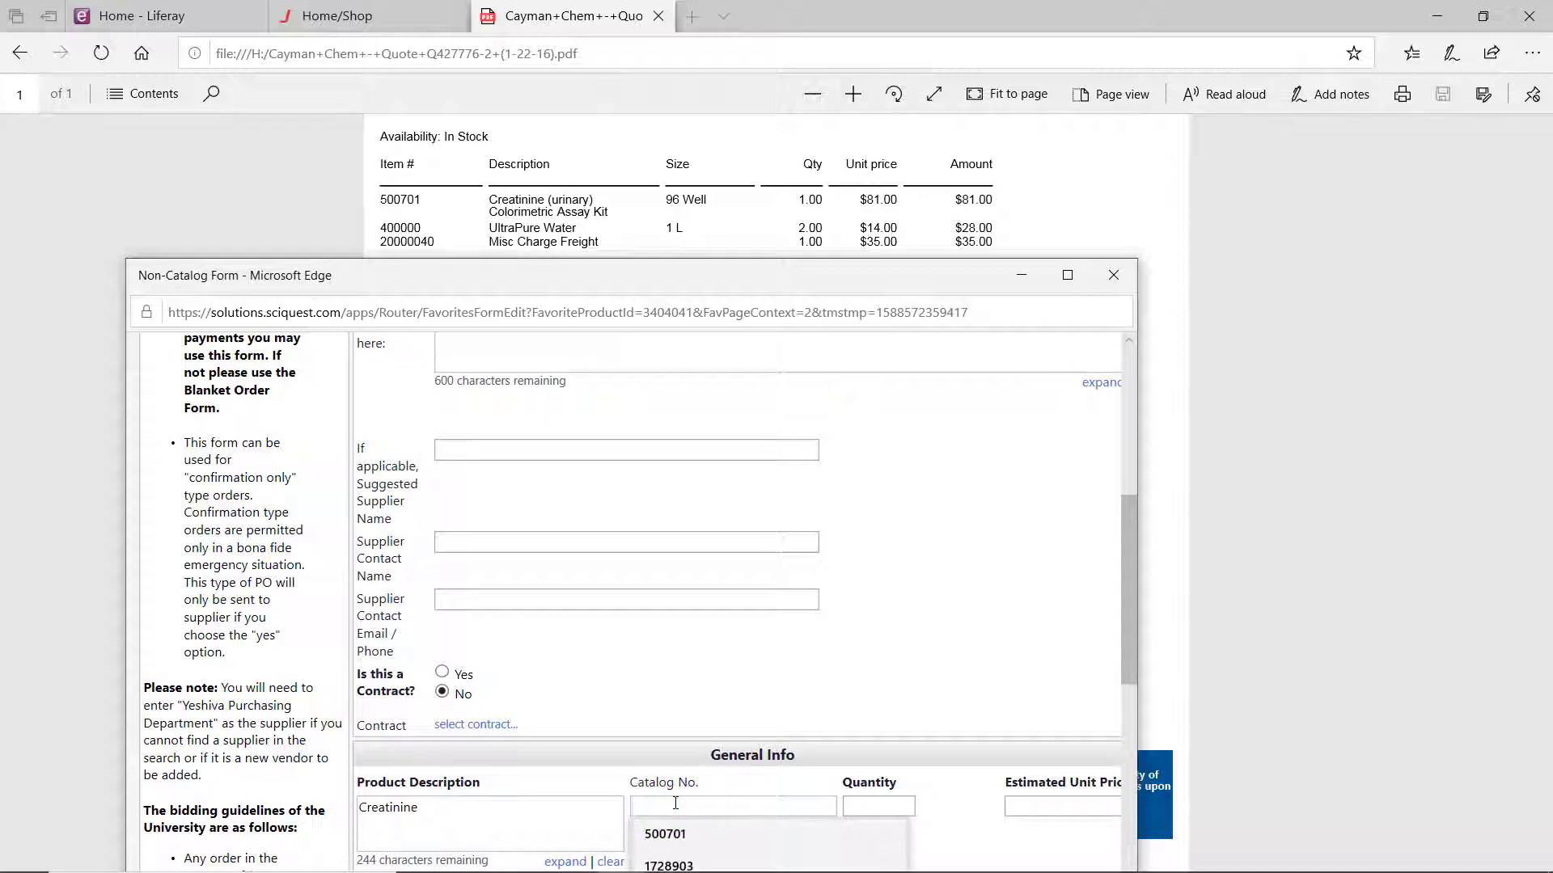
{"action": "type", "text": "500701"}
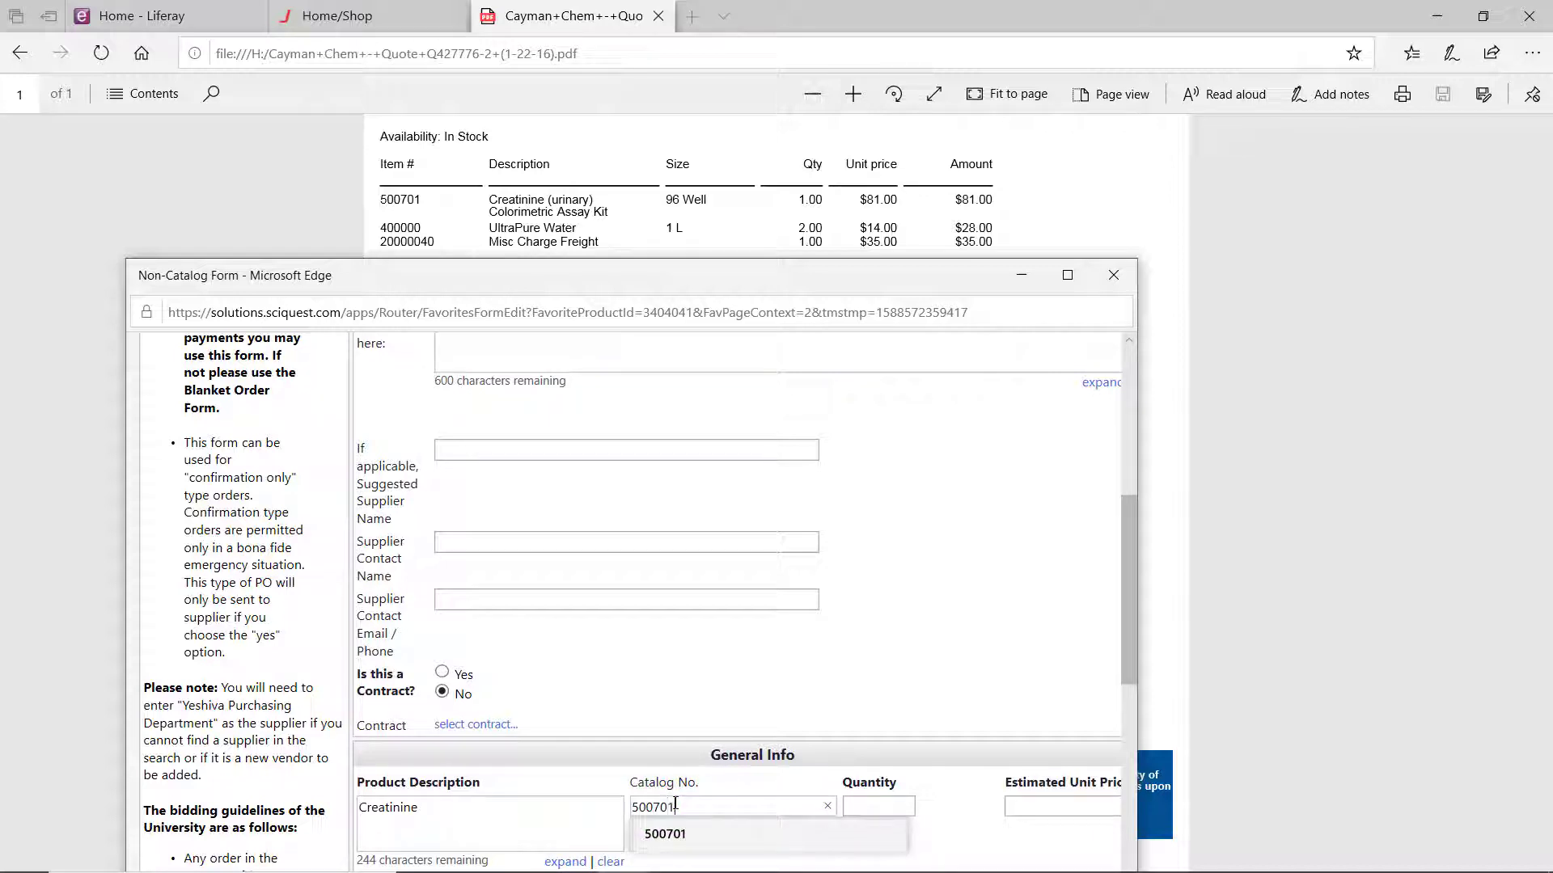
Set the item's quantity to 1 and its estimated unit price to 81.00.
{"action": "key", "text": "Tab"}
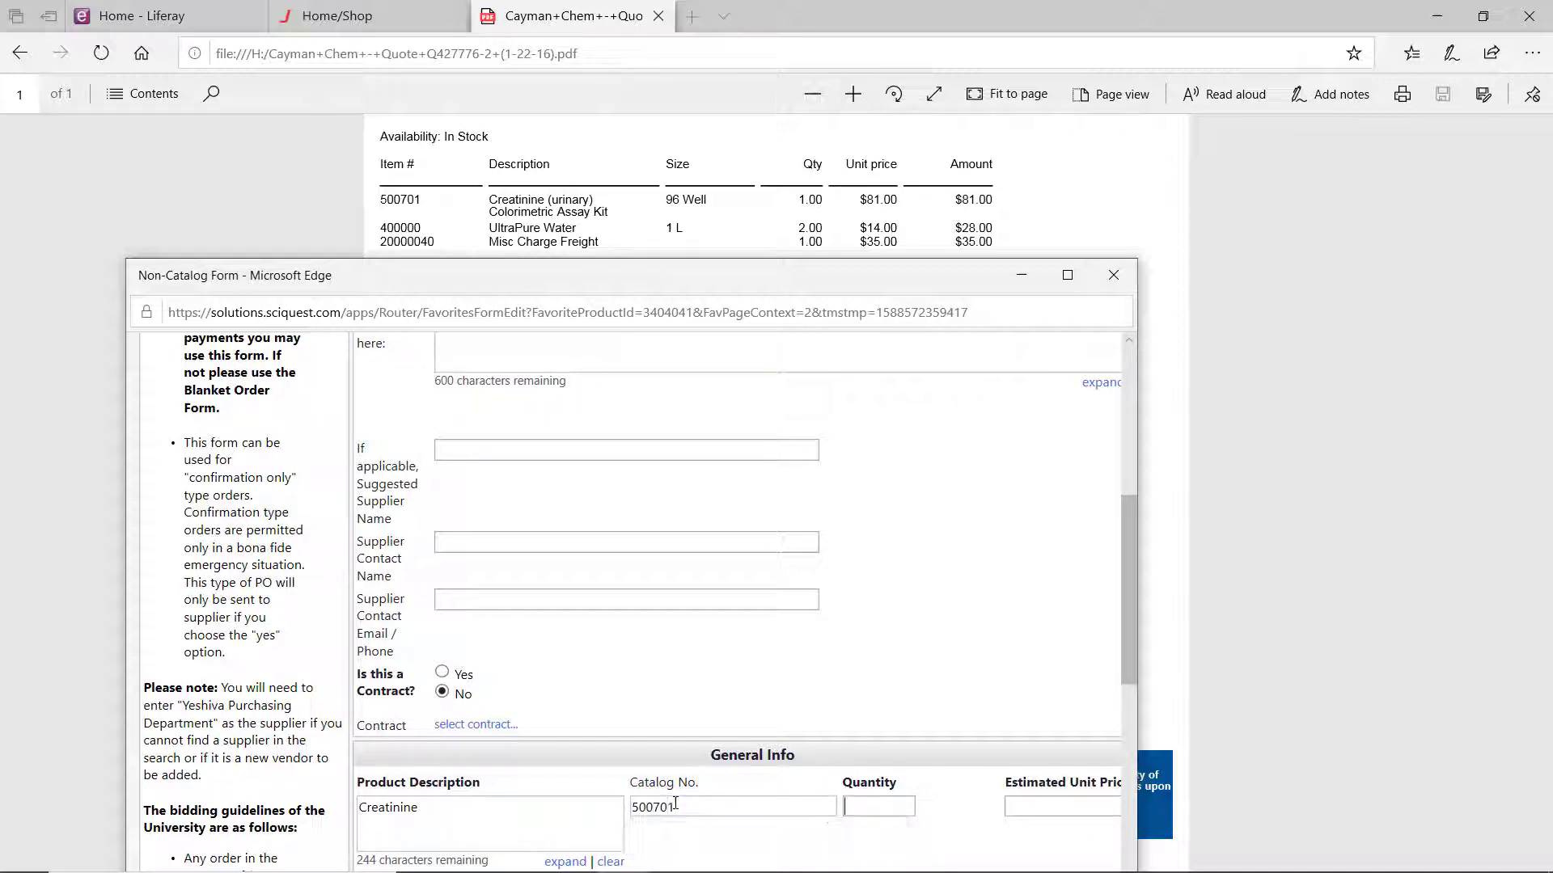
{"action": "type", "text": "1"}
{"action": "key", "text": "Tab"}
{"action": "type", "text": "81"}
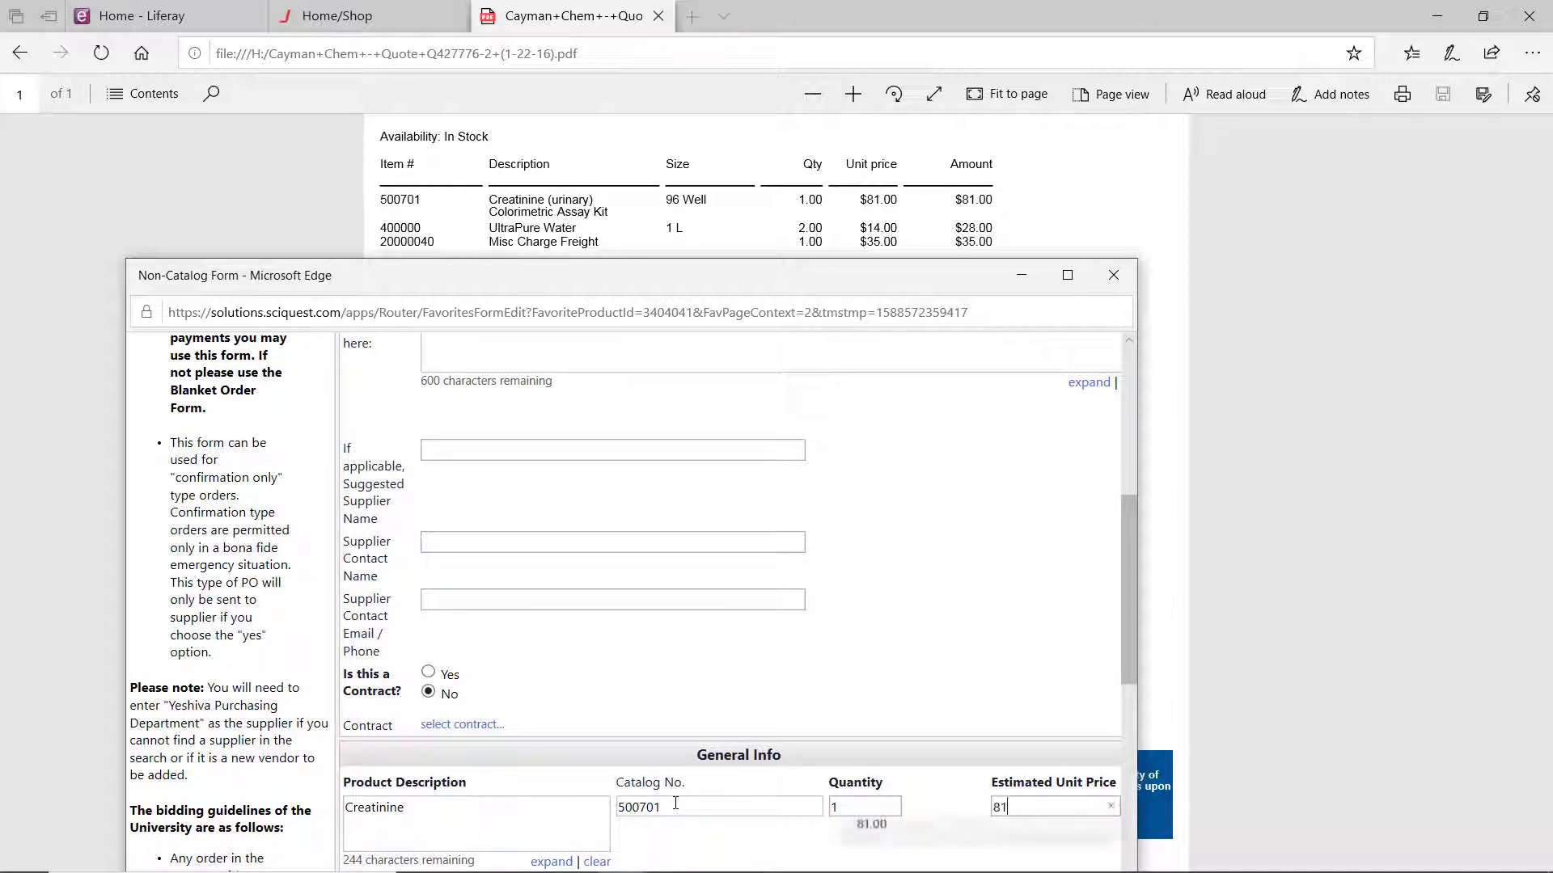
{"action": "type", "text": "/0."}
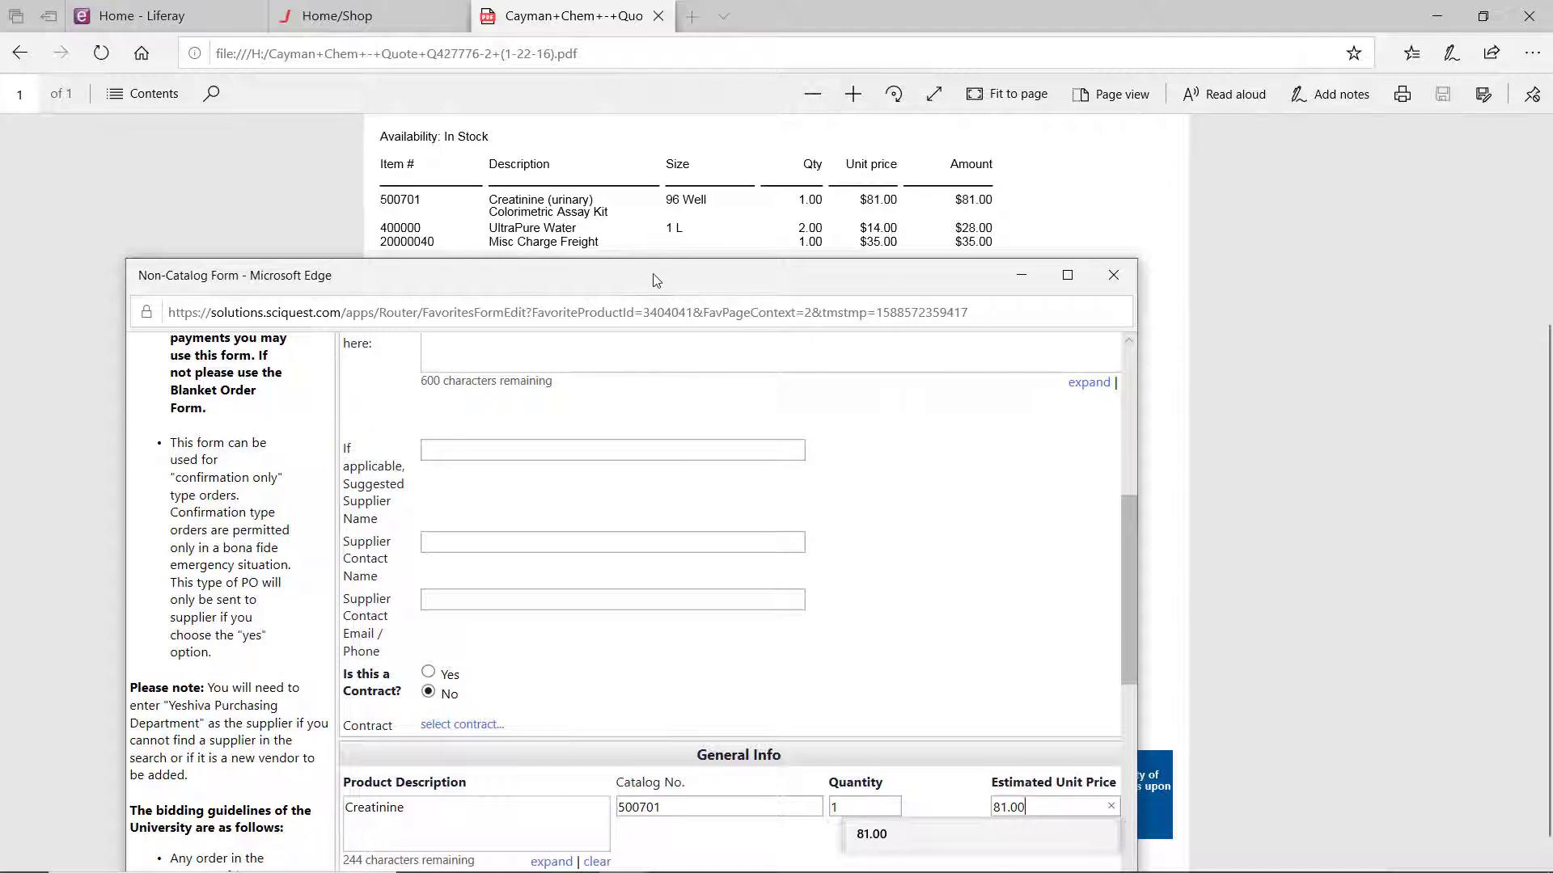
Search the commodity codes for descriptions containing Lab.
{"action": "left_click_drag", "start_coordinate": [656, 280], "coordinate": [671, 67]}
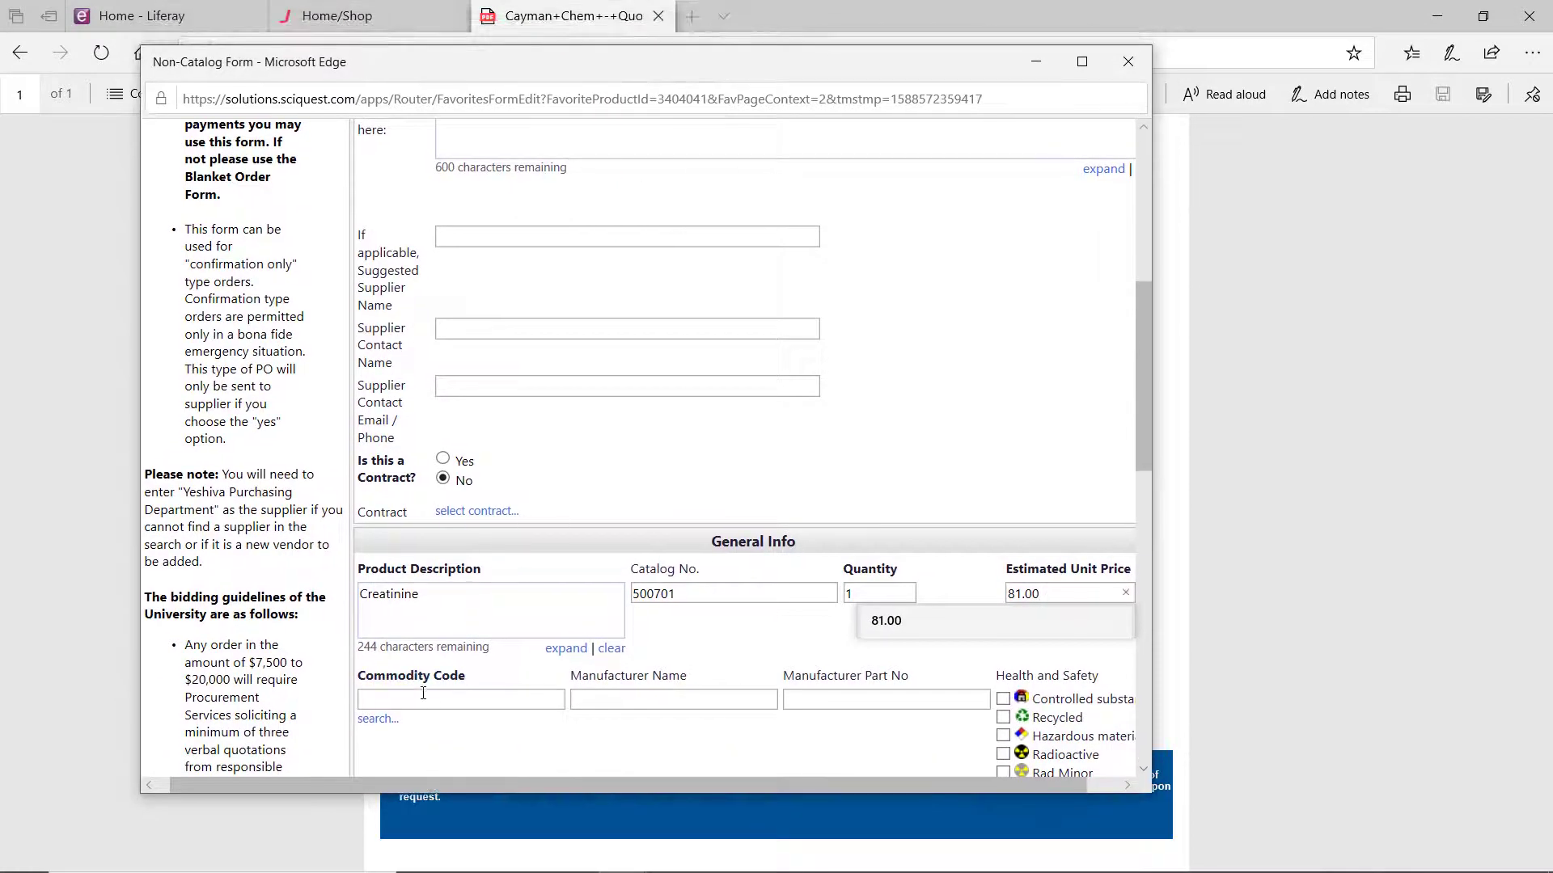
{"action": "left_click", "coordinate": [377, 719]}
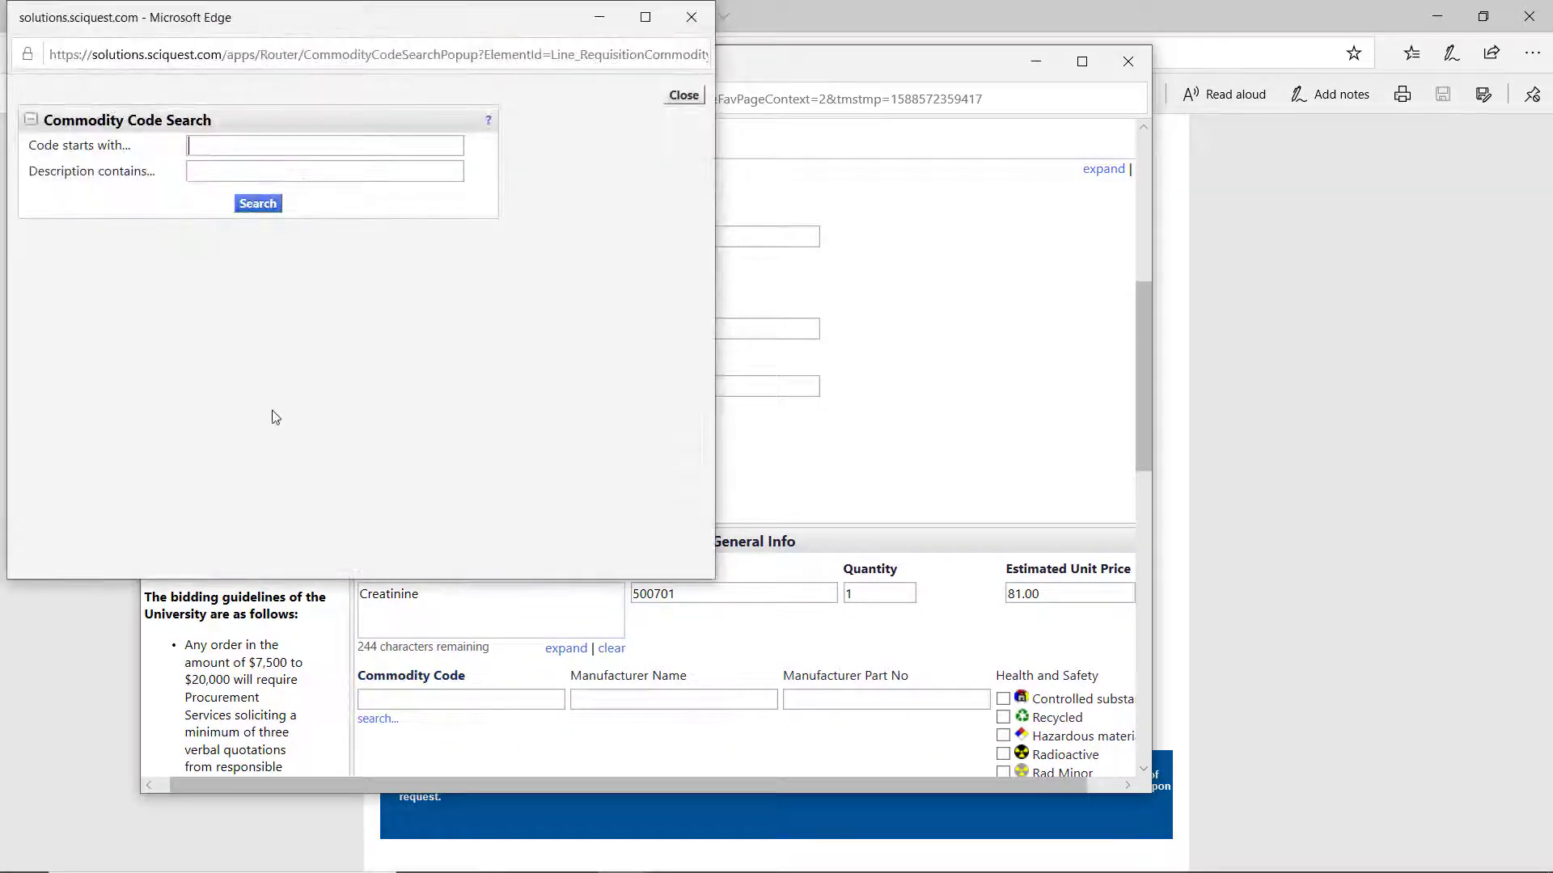
{"action": "left_click", "coordinate": [208, 168]}
{"action": "type", "text": "La"}
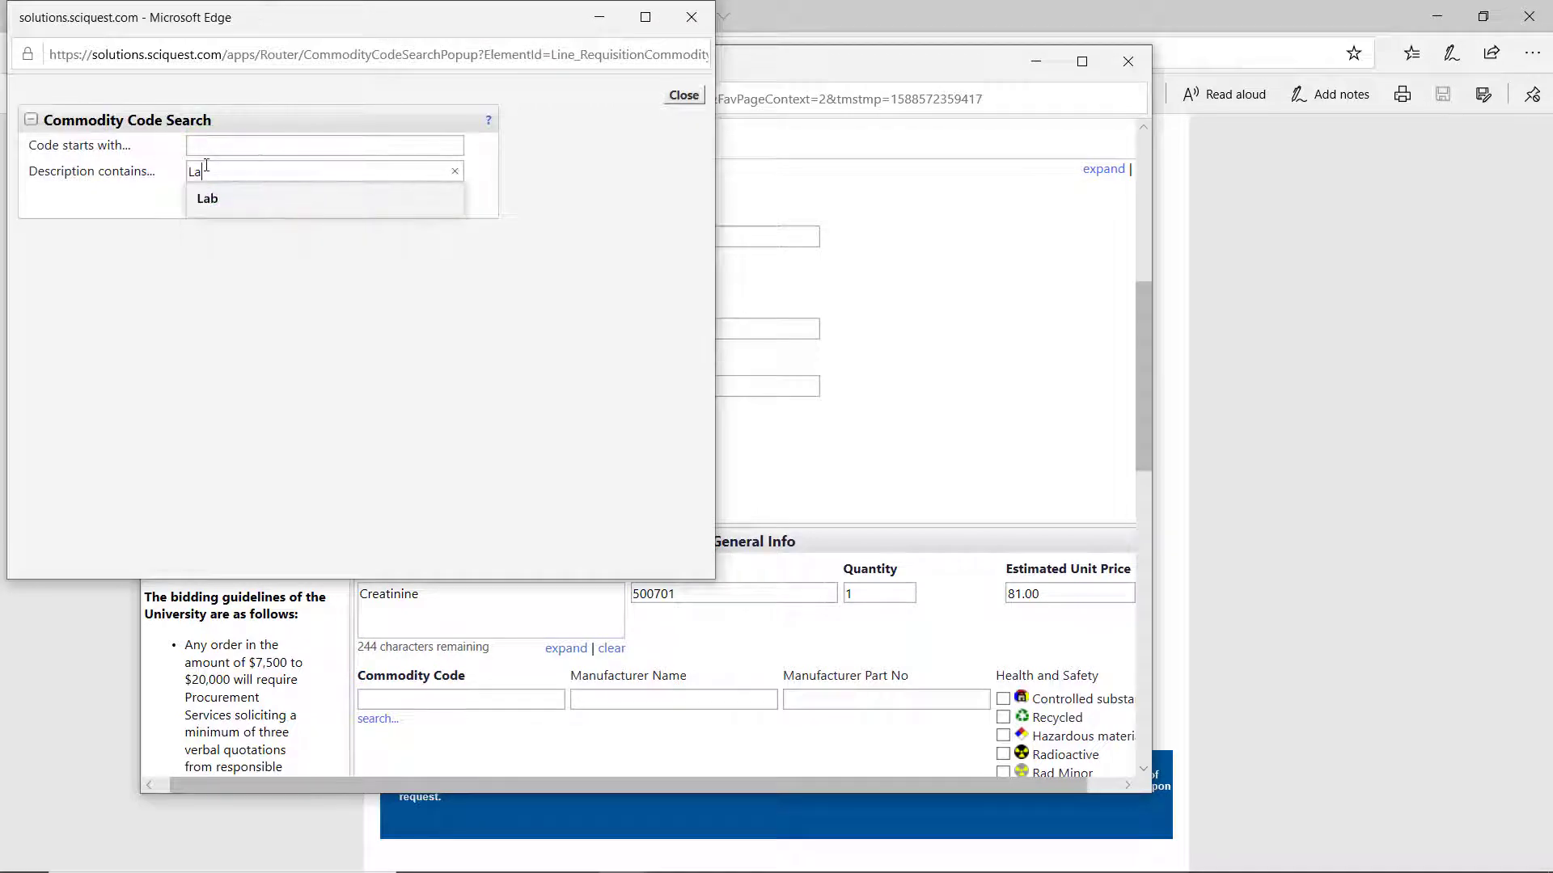
{"action": "type", "text": "b"}
{"action": "key", "text": "Return"}
Assign commodity code 41008, Laboratory Equipment, to the item from the second page of search results.
{"action": "scroll", "coordinate": [332, 291], "scroll_direction": "down", "scroll_amount": 2}
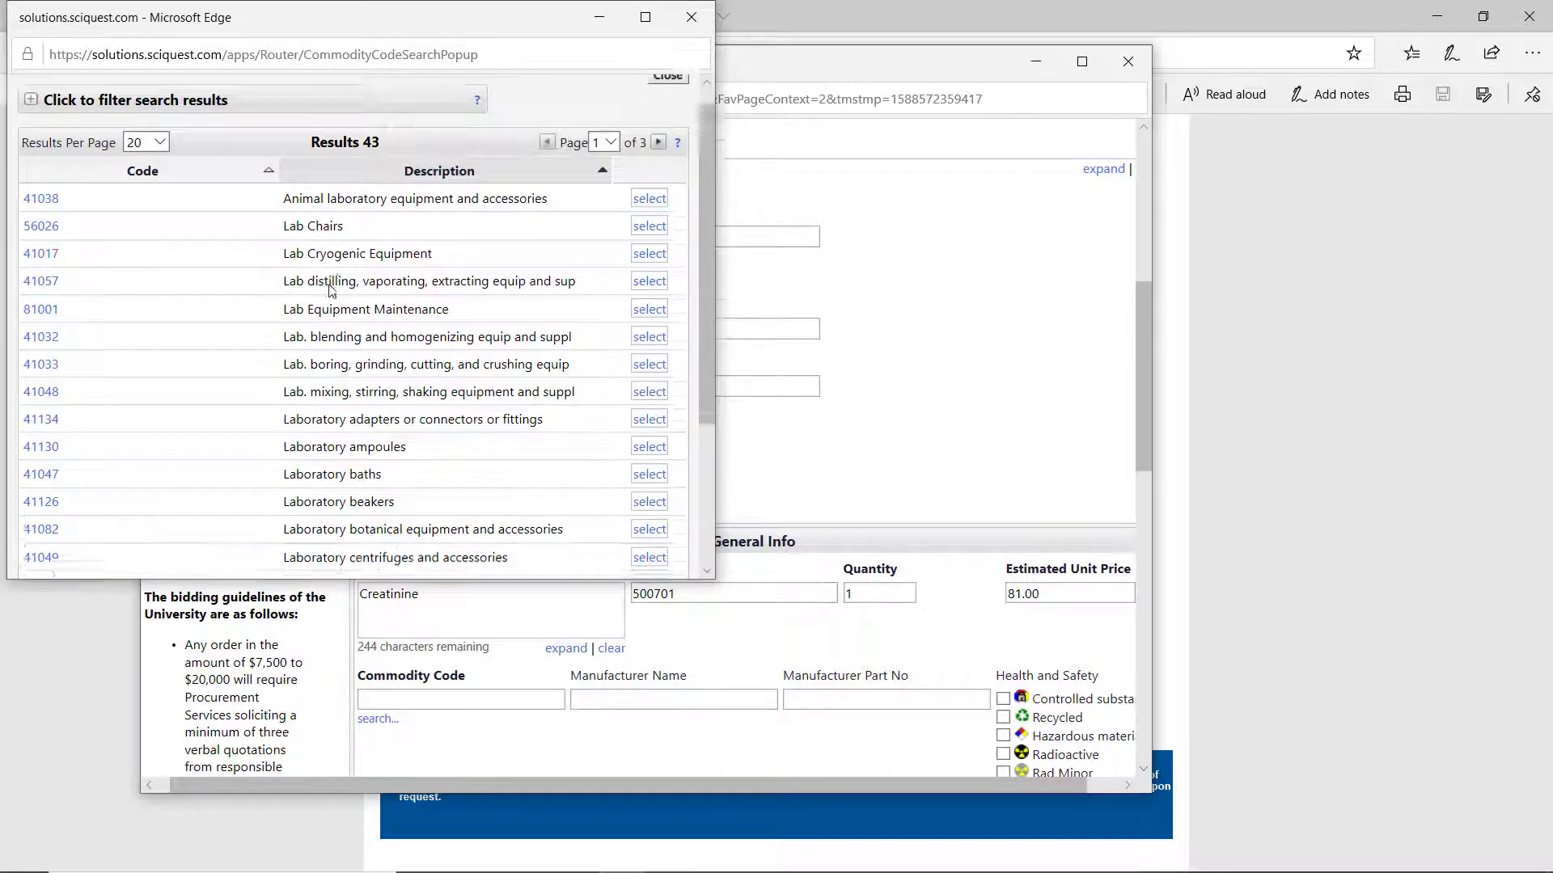
{"action": "scroll", "coordinate": [331, 291], "scroll_direction": "down", "scroll_amount": 3}
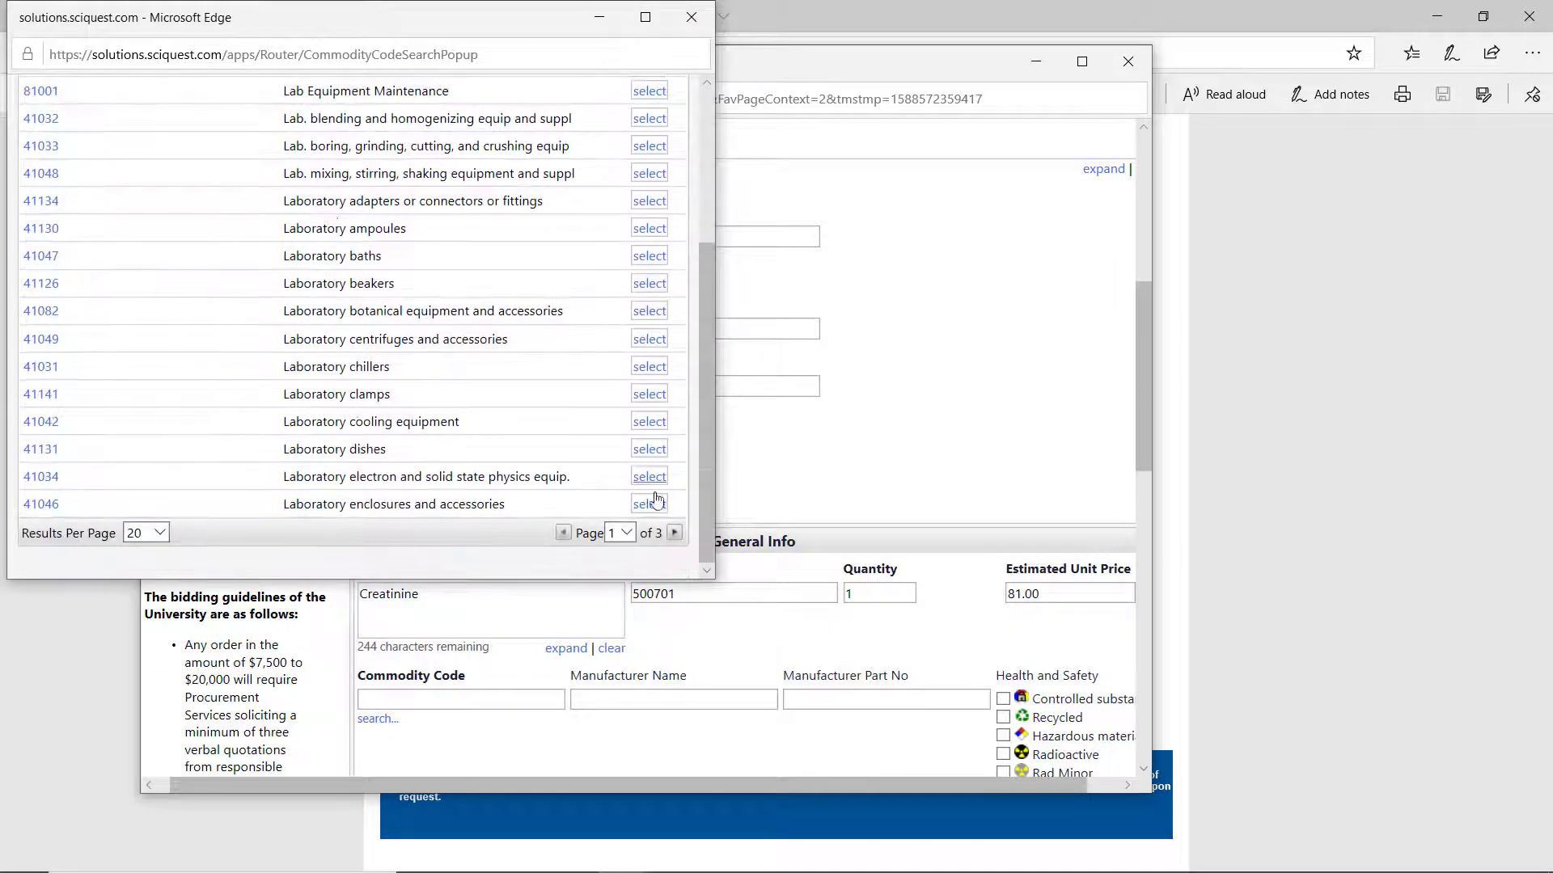
{"action": "left_click", "coordinate": [675, 533]}
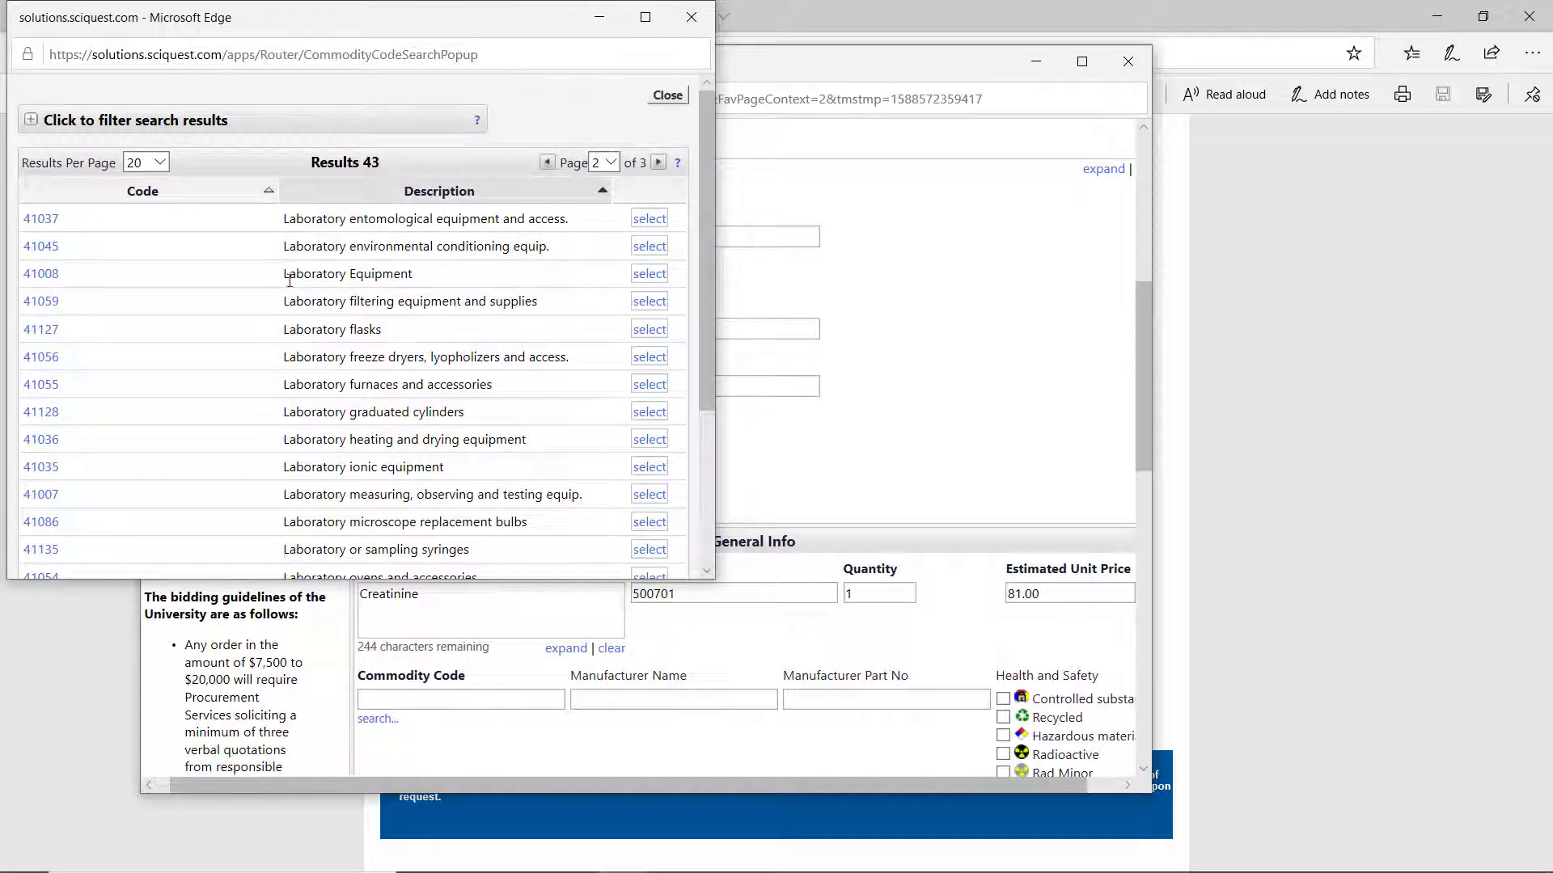
{"action": "left_click", "coordinate": [649, 273]}
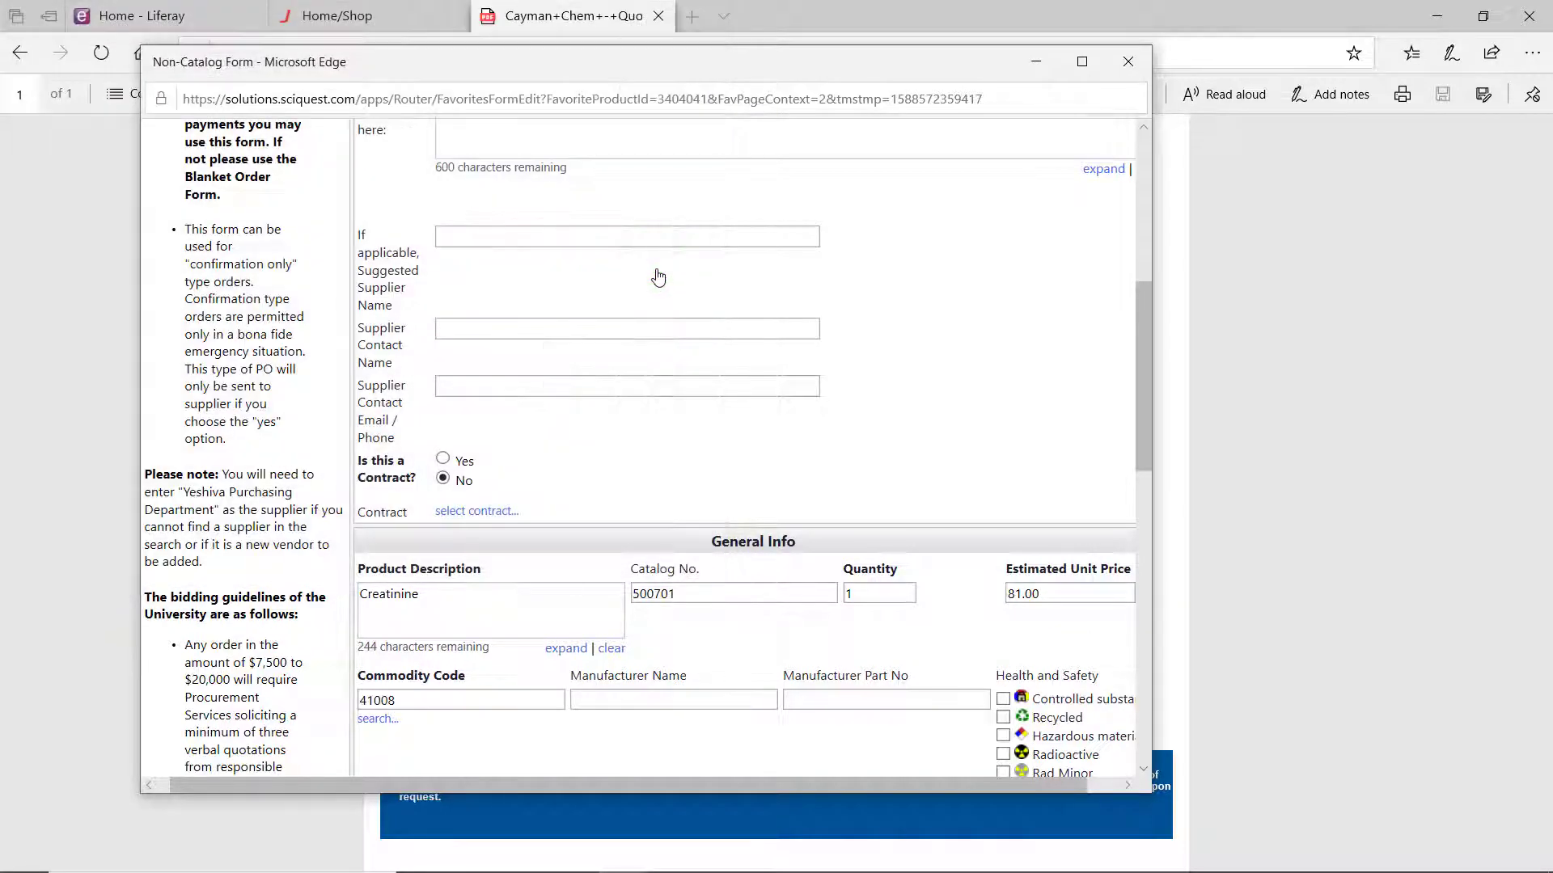
Choose Yes for sending this PO to the supplier.
{"action": "scroll", "coordinate": [658, 277], "scroll_direction": "down", "scroll_amount": 3}
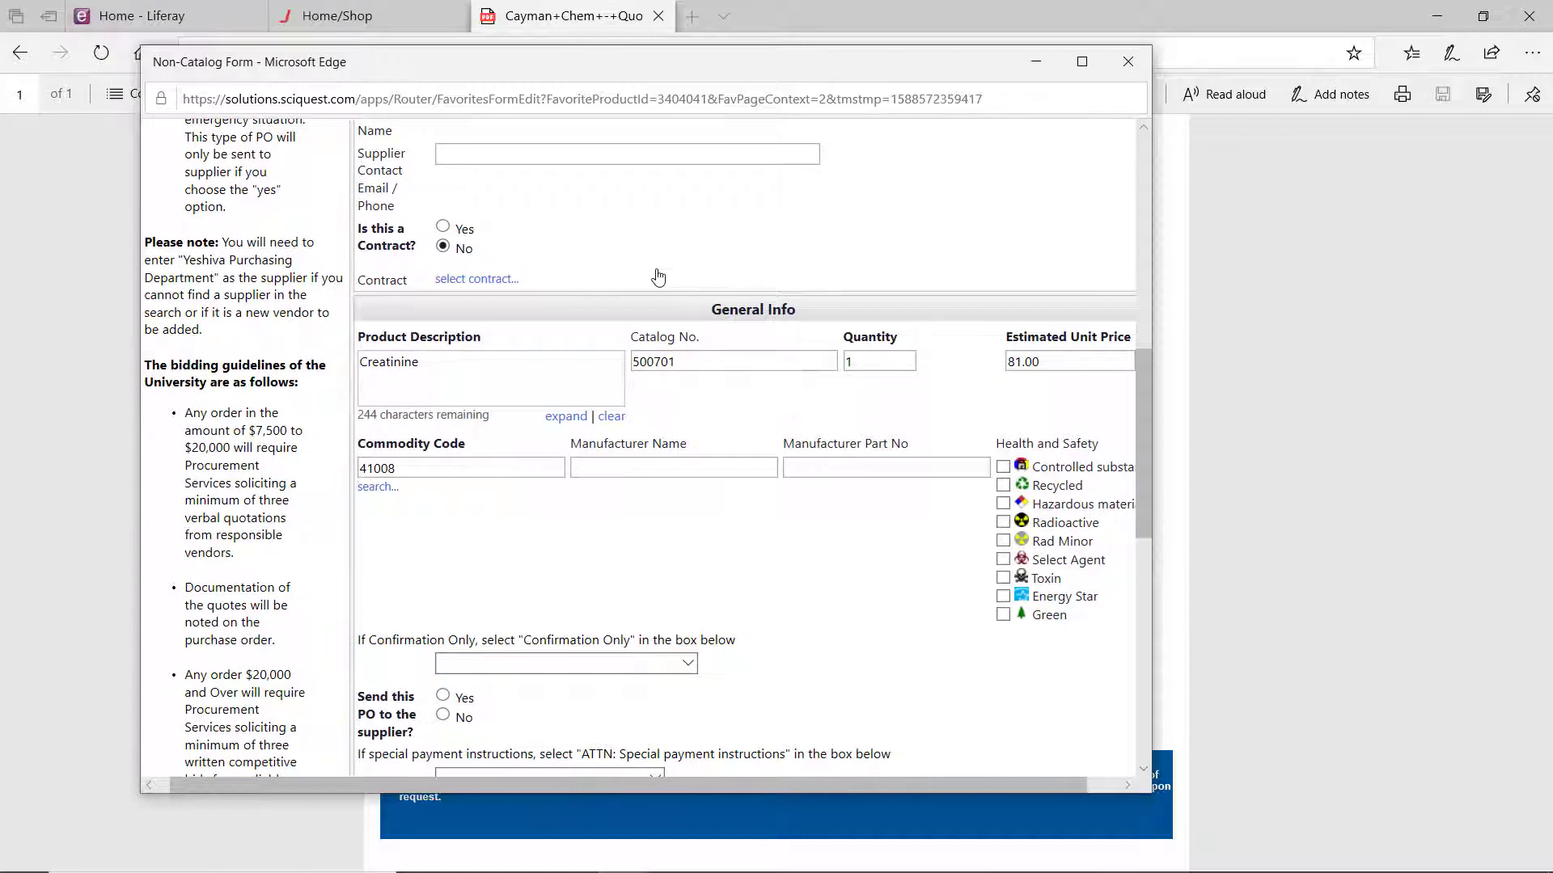
{"action": "scroll", "coordinate": [658, 278], "scroll_direction": "down", "scroll_amount": 2}
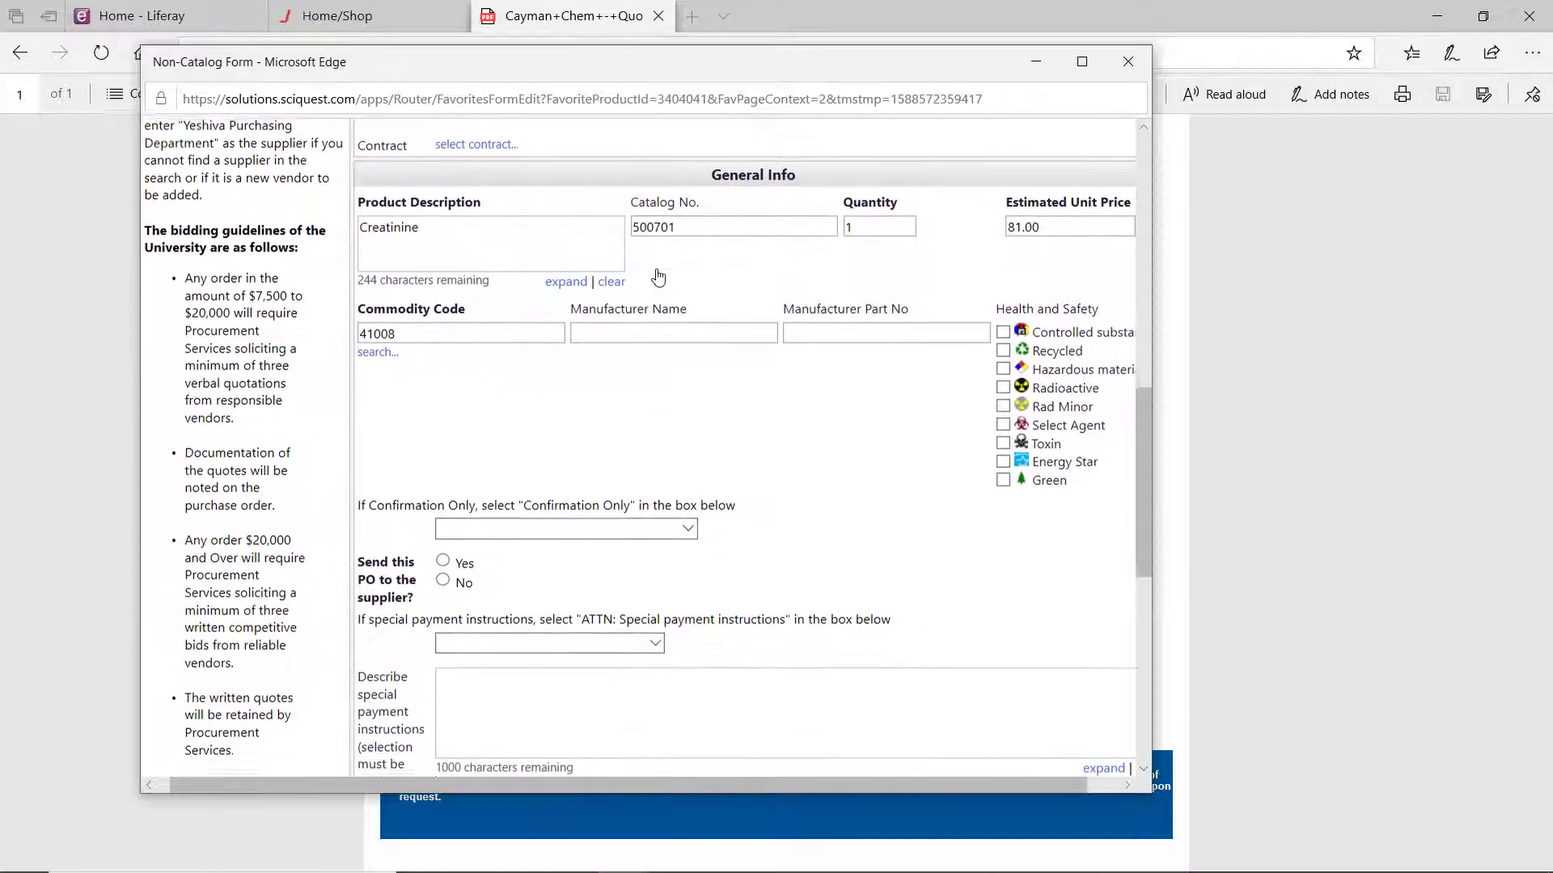
{"action": "left_click", "coordinate": [444, 559]}
Answer No to all three Independent Contractor/Consultant questions.
{"action": "scroll", "coordinate": [447, 563], "scroll_direction": "down", "scroll_amount": 2}
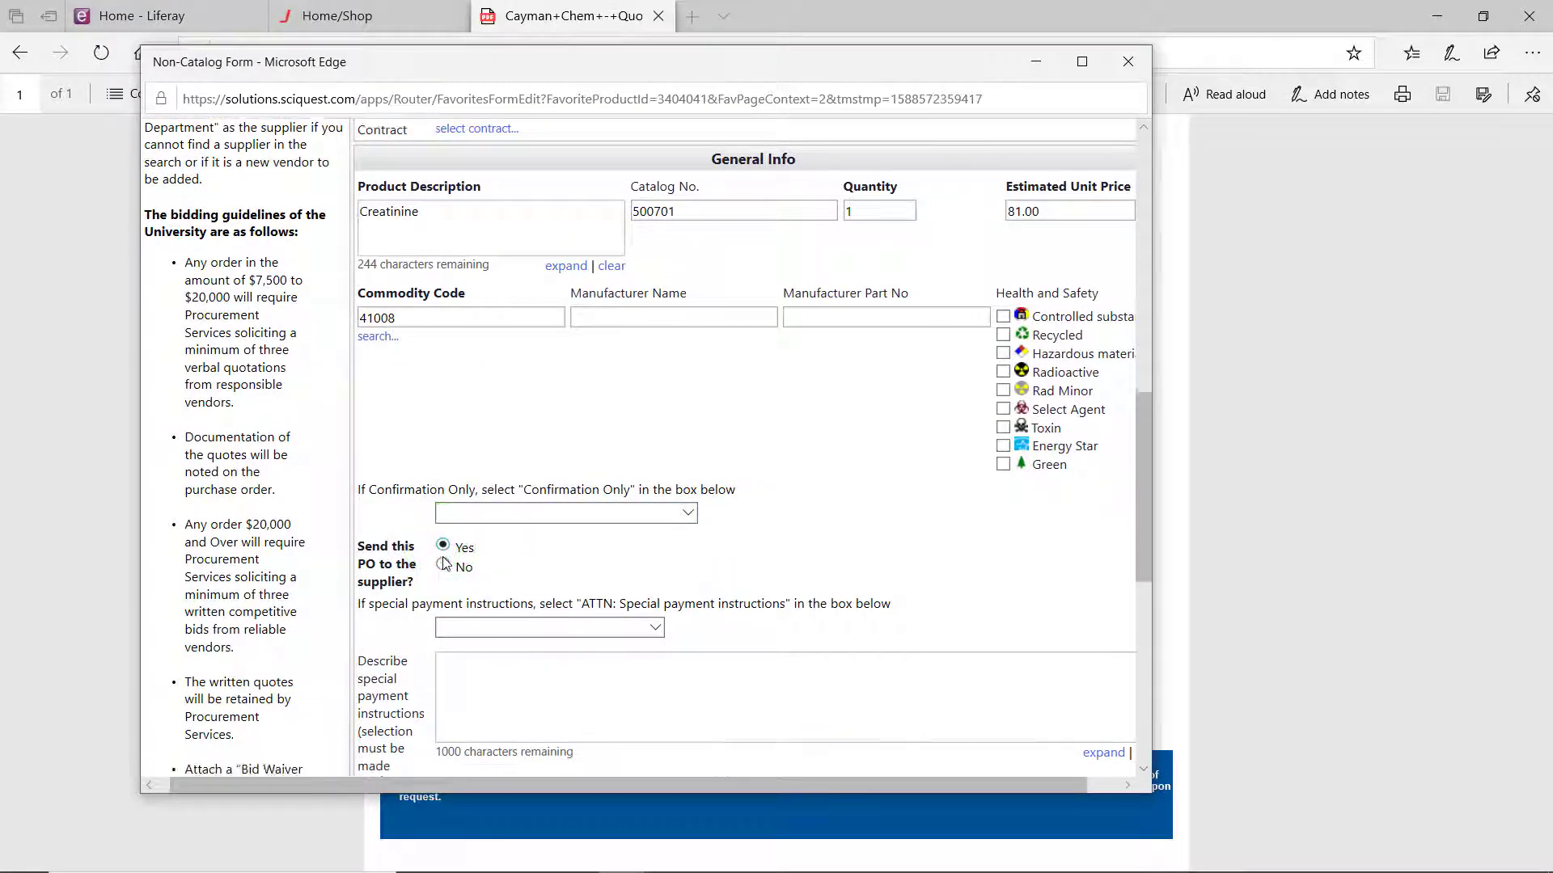
{"action": "scroll", "coordinate": [445, 563], "scroll_direction": "down", "scroll_amount": 2}
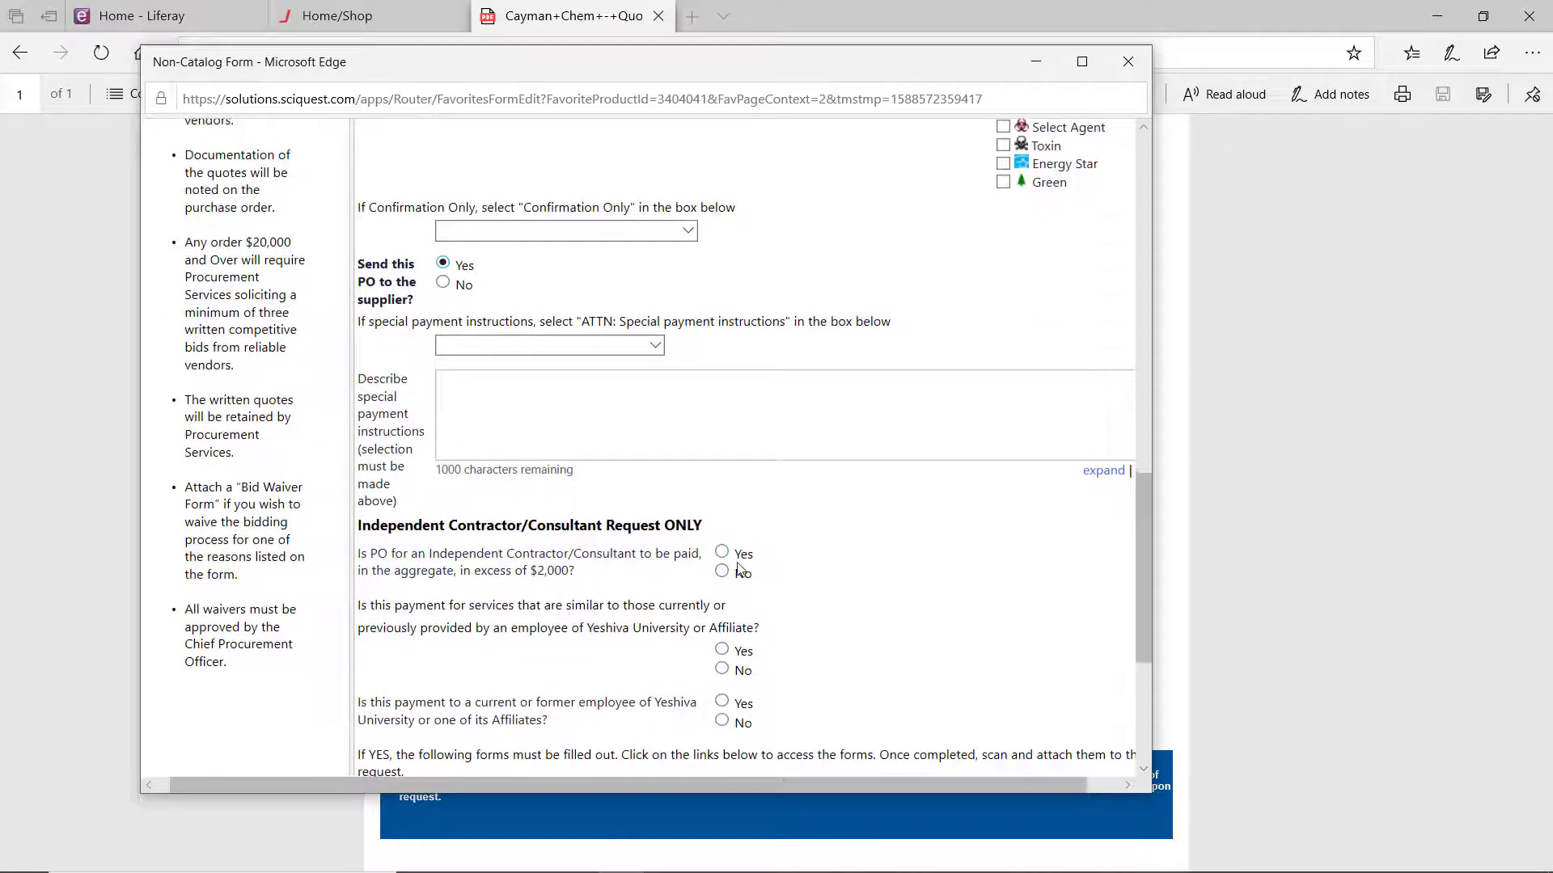
{"action": "left_click", "coordinate": [728, 573]}
{"action": "left_click", "coordinate": [728, 674]}
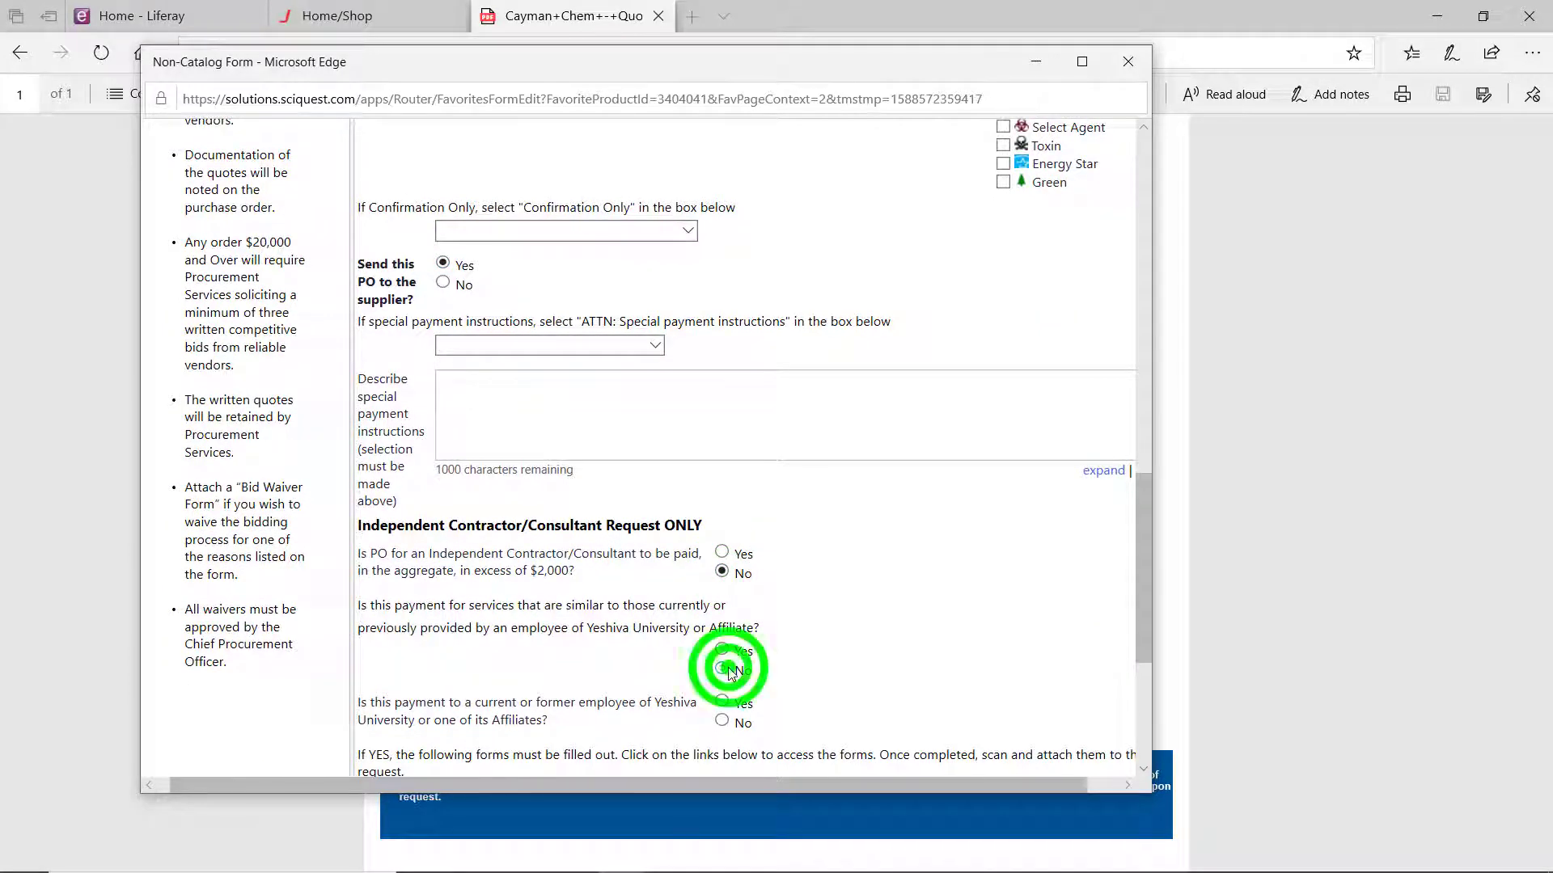
{"action": "left_click", "coordinate": [727, 721]}
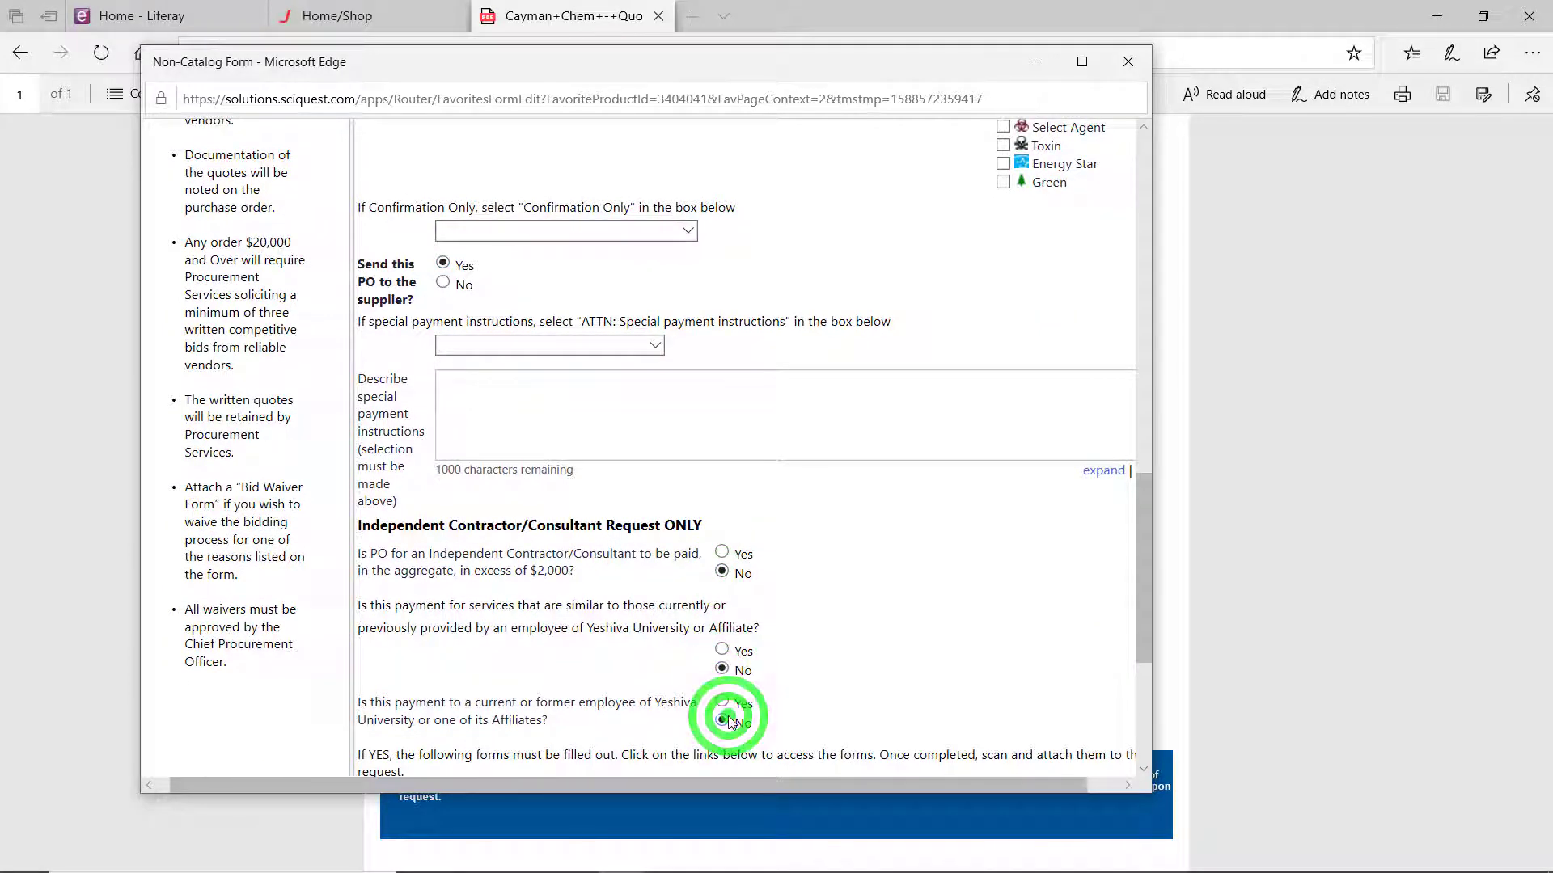
Answer Yes to the goods being used in the United States and add the Cayman Chem quote PDF as an external attachment.
{"action": "scroll", "coordinate": [870, 563], "scroll_direction": "down", "scroll_amount": 4}
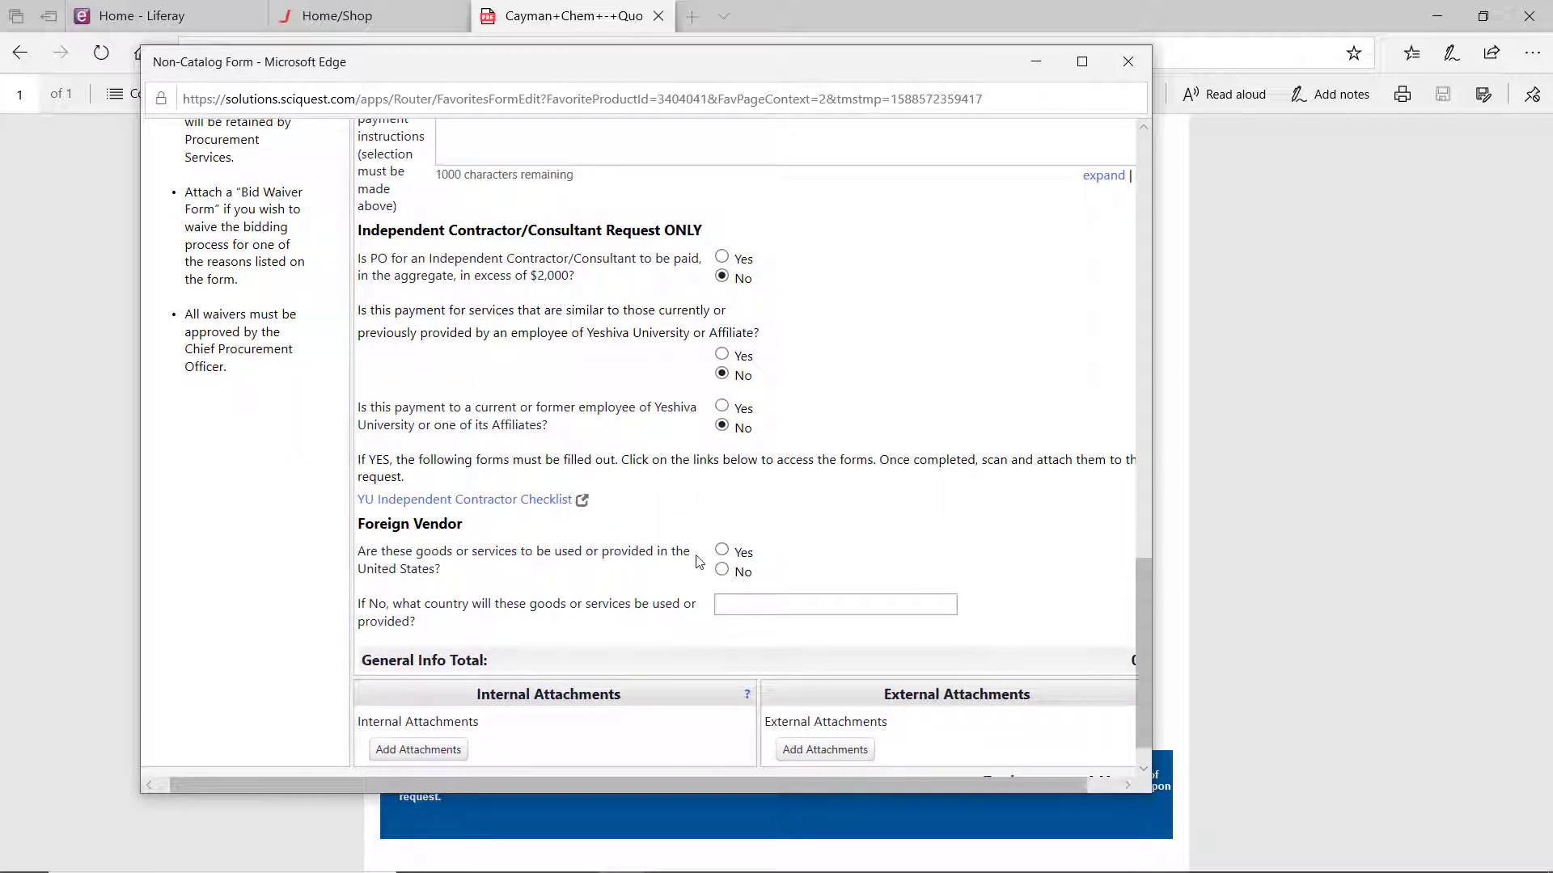
{"action": "left_click", "coordinate": [722, 551]}
{"action": "scroll", "coordinate": [777, 558], "scroll_direction": "down", "scroll_amount": 2}
{"action": "left_click", "coordinate": [832, 710]}
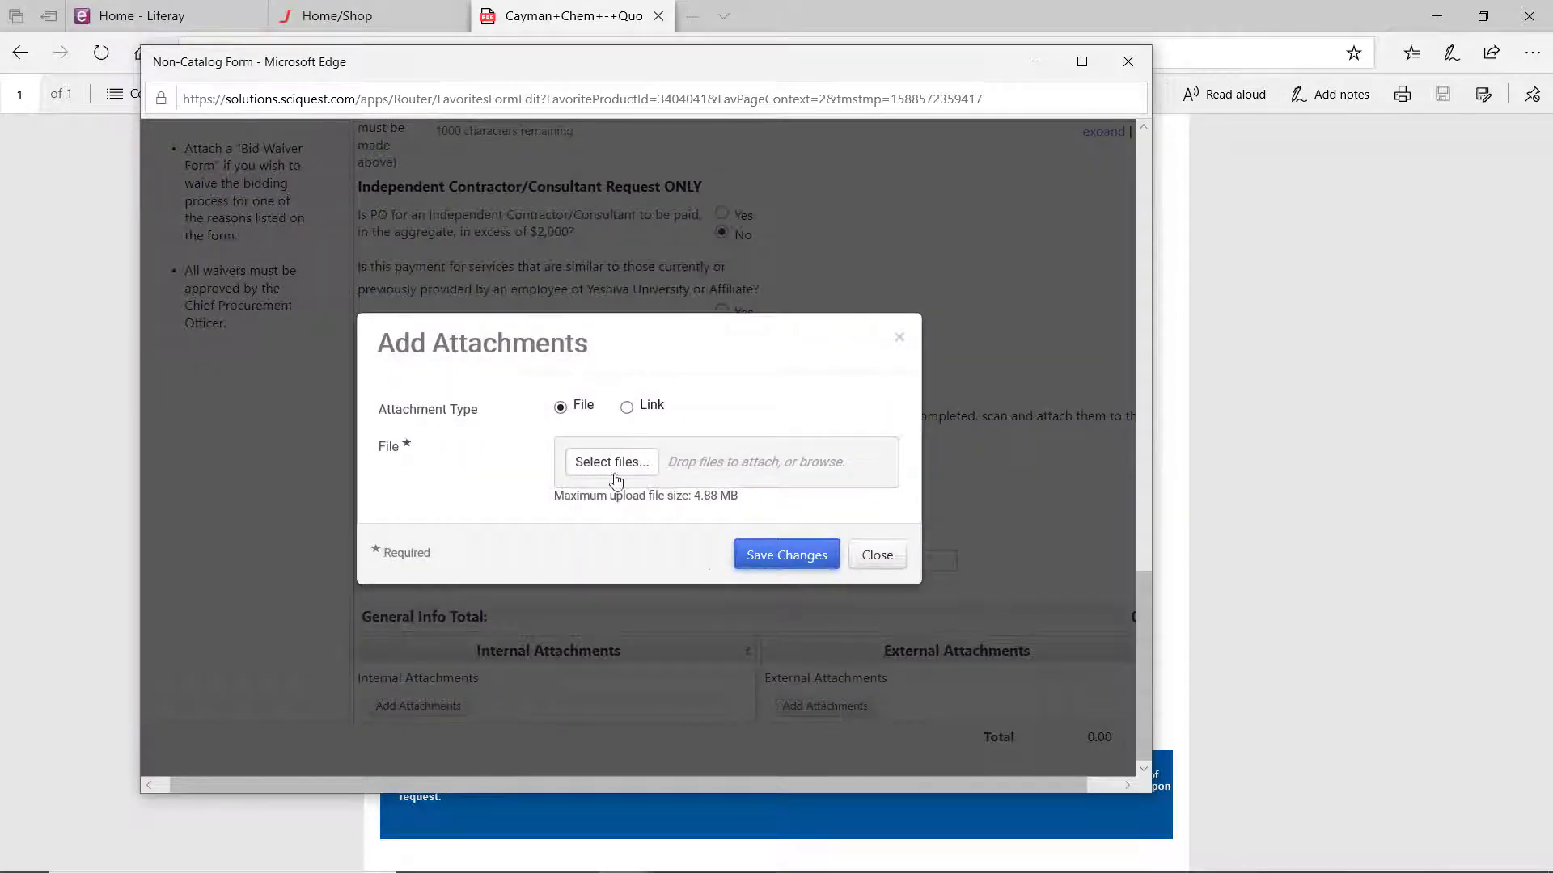
{"action": "left_click", "coordinate": [610, 463]}
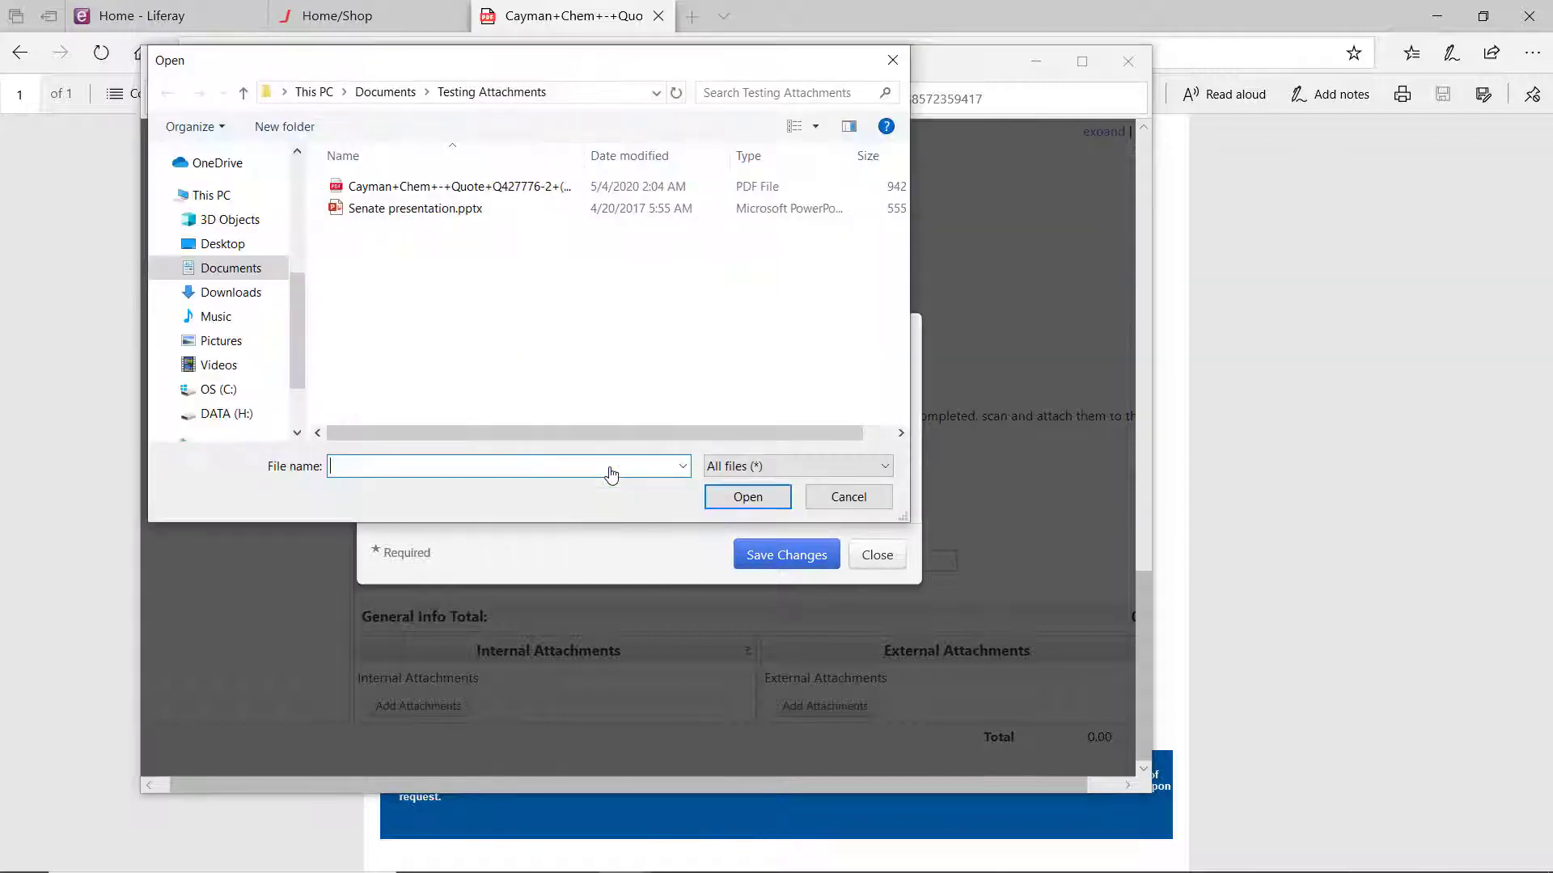
{"action": "double_click", "coordinate": [430, 193]}
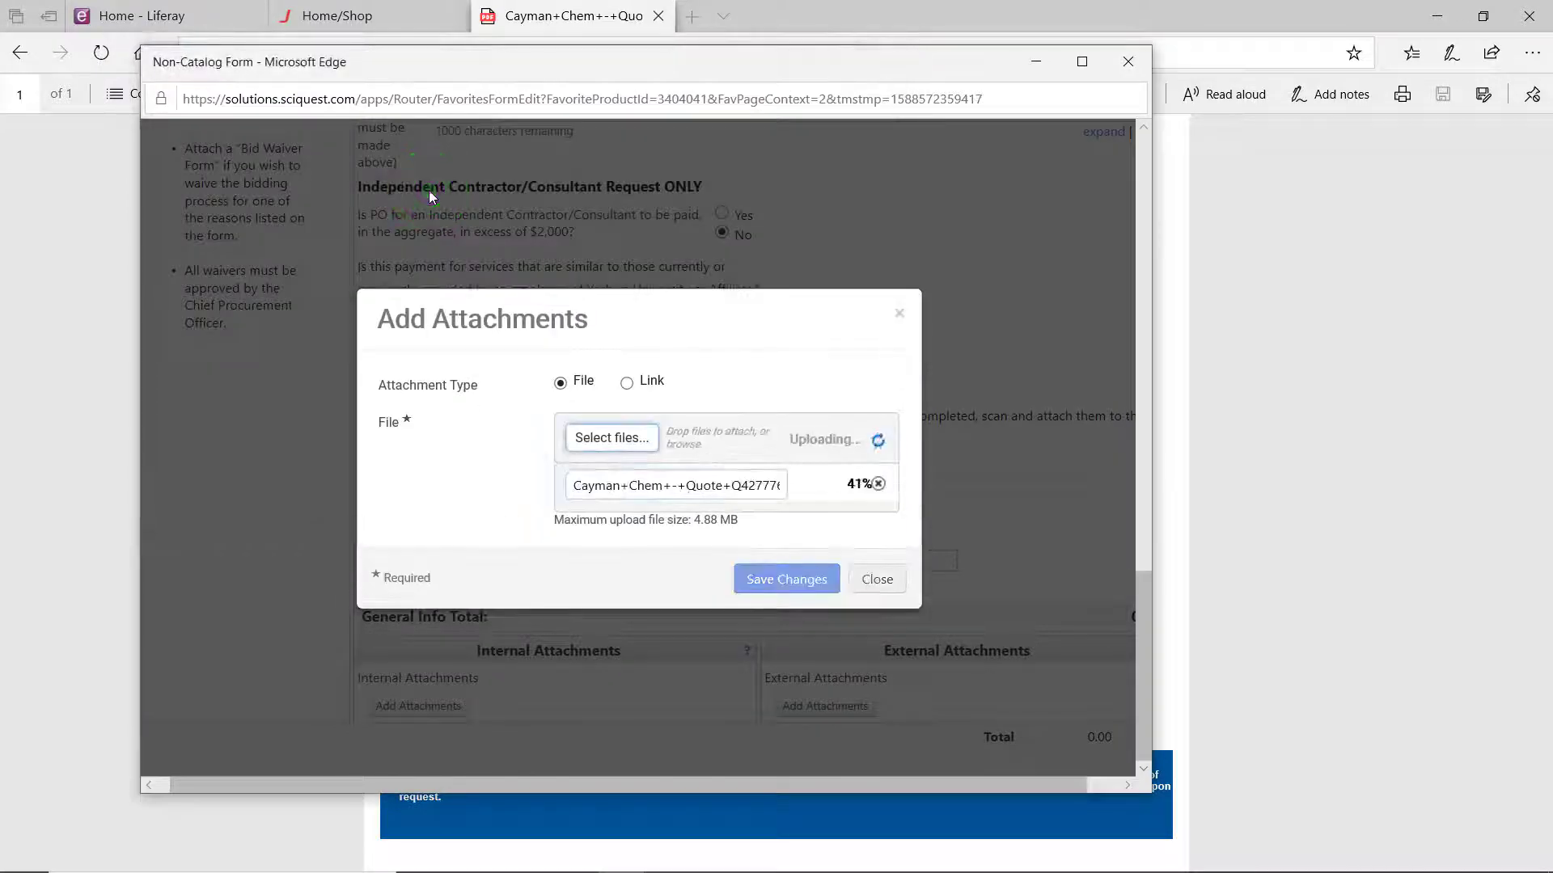
{"action": "left_click", "coordinate": [785, 579]}
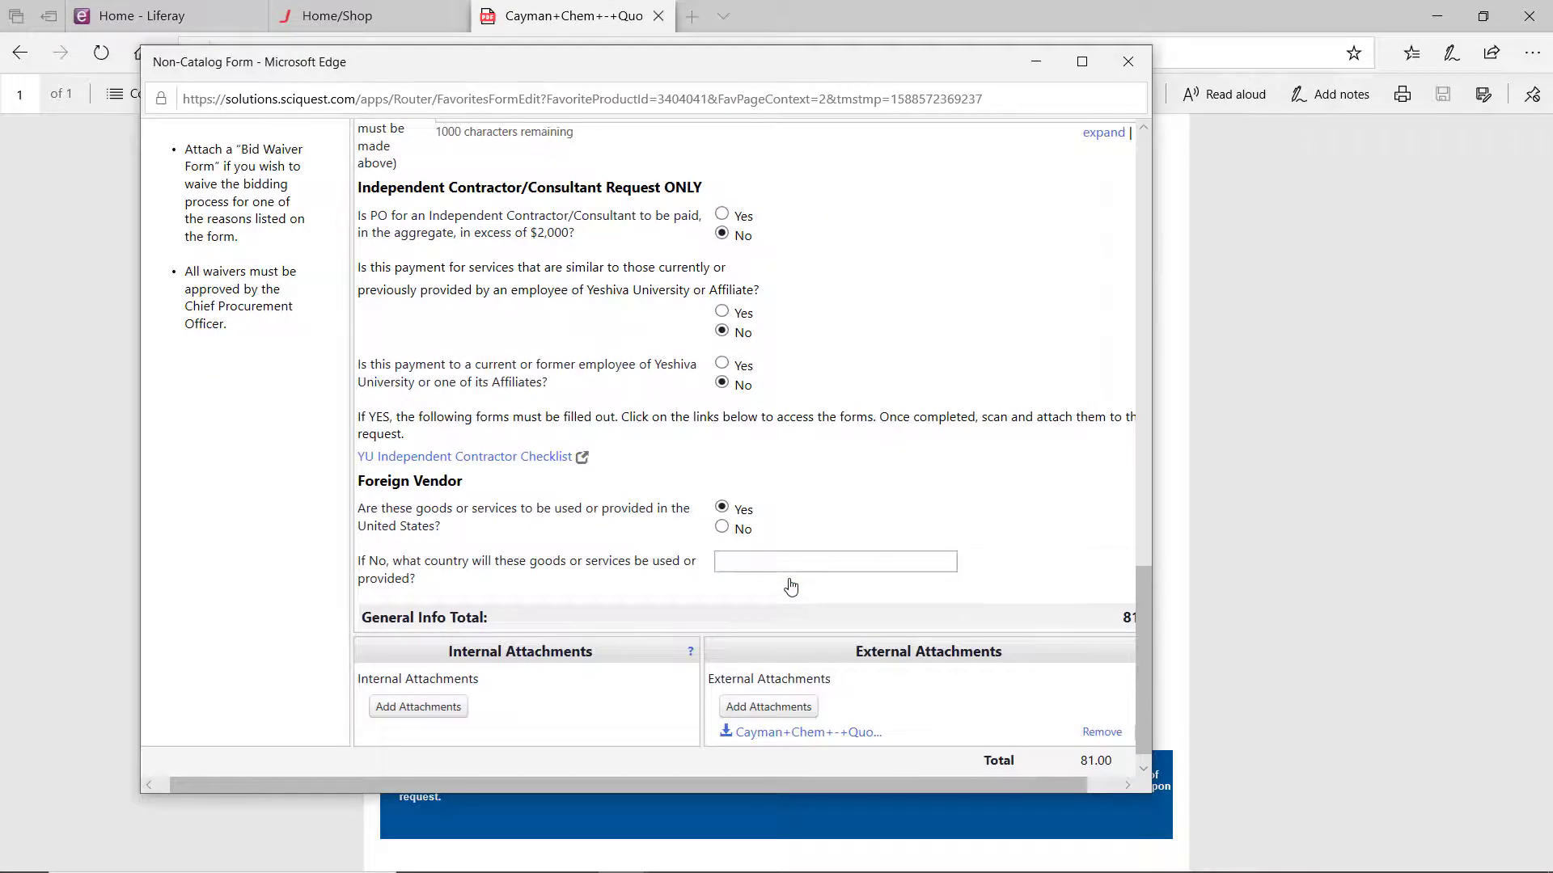
Submit the completed Creatinine form with the Add to Cart action.
{"action": "scroll", "coordinate": [791, 587], "scroll_direction": "up", "scroll_amount": 15}
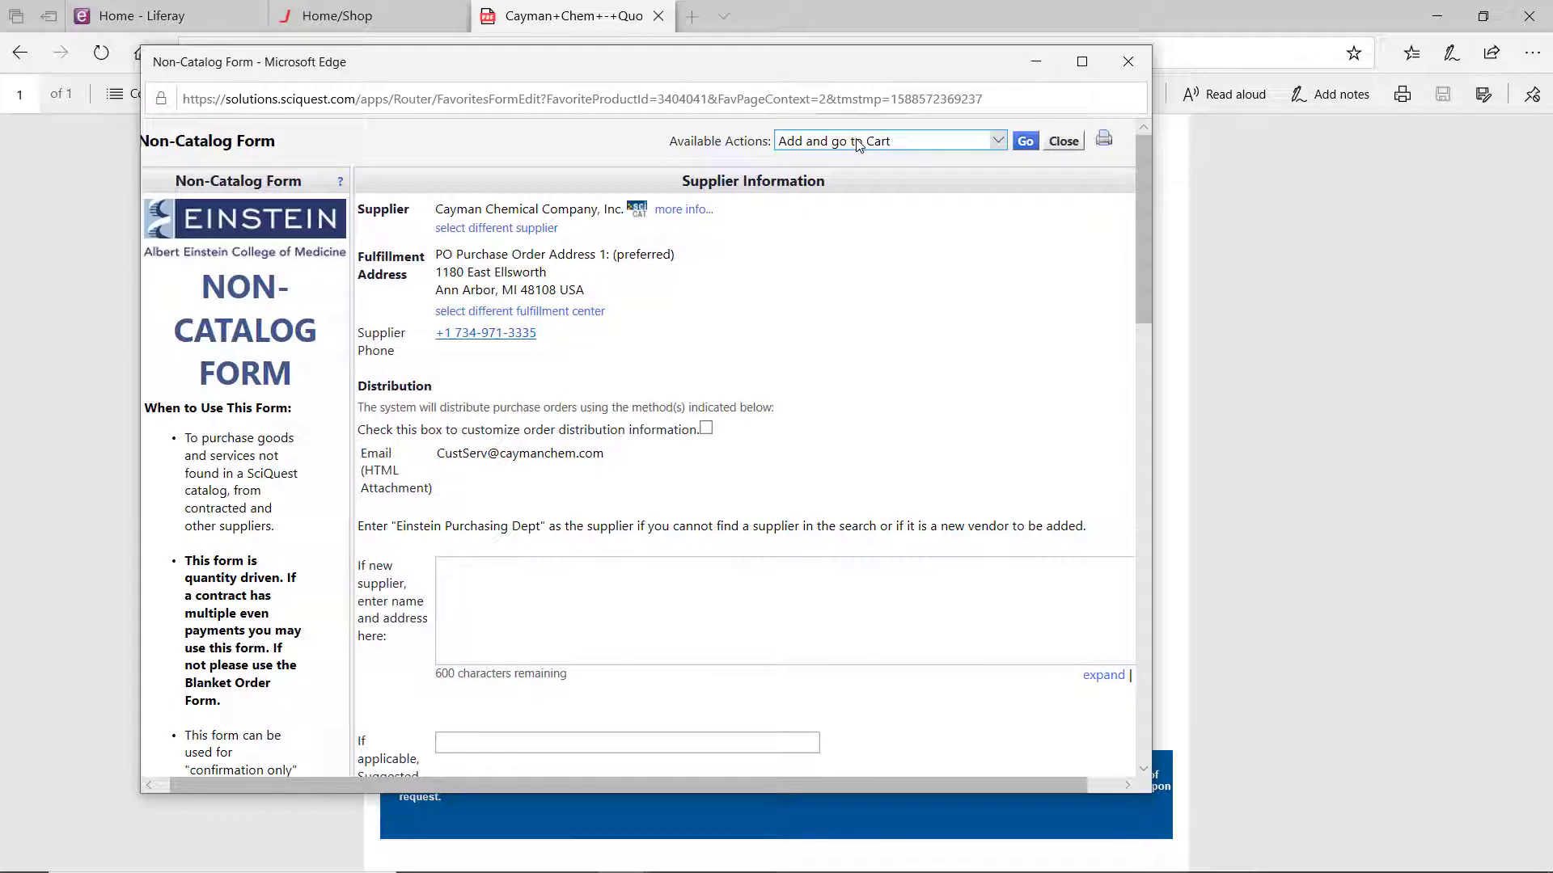
{"action": "left_click", "coordinate": [949, 146]}
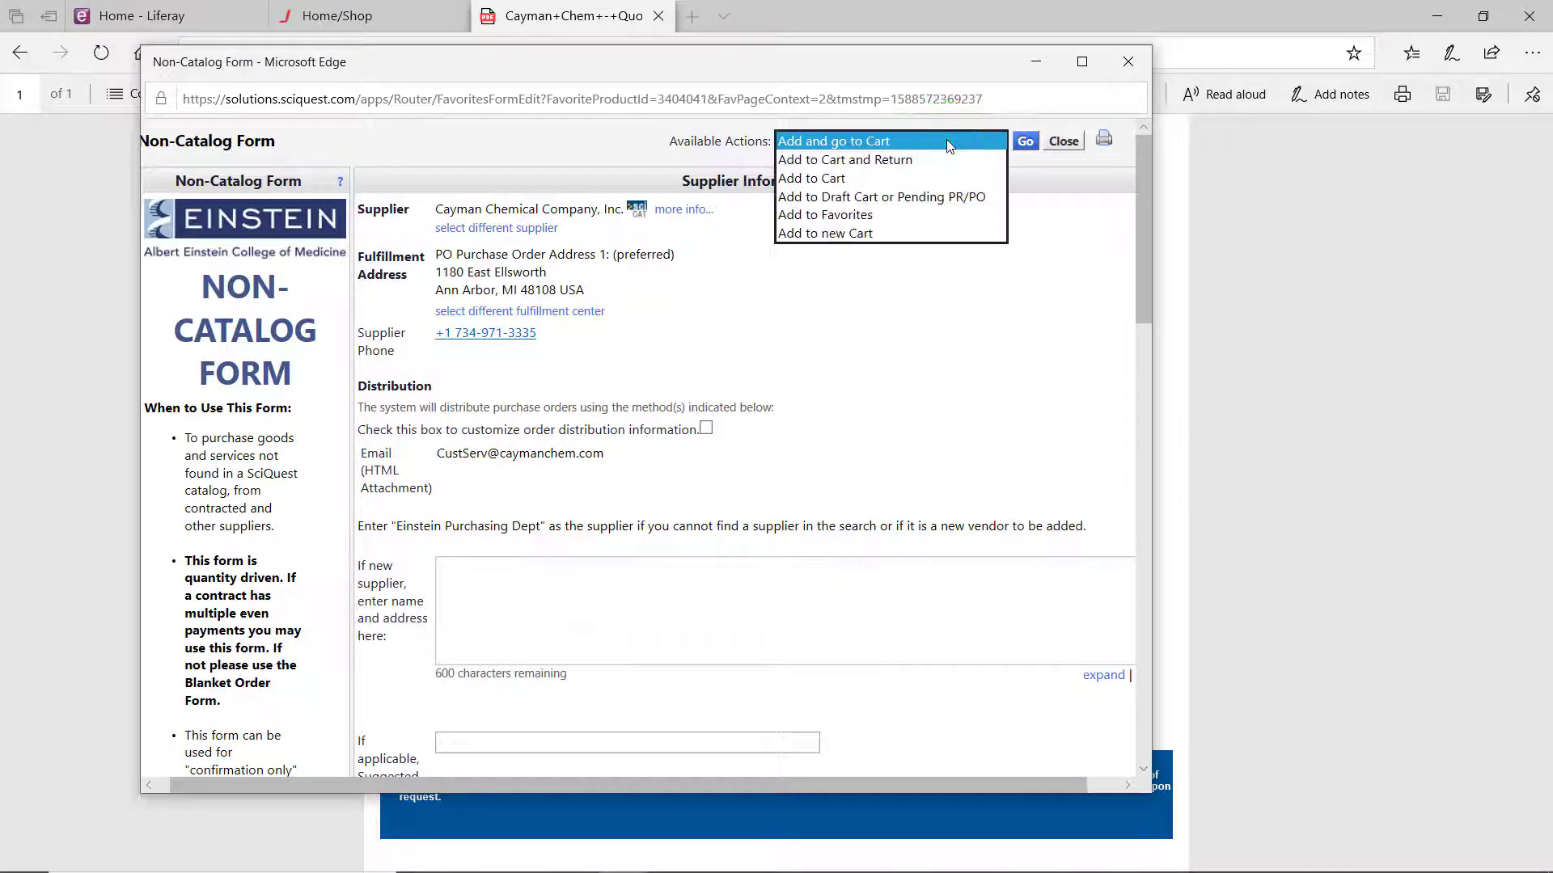
{"action": "left_click", "coordinate": [870, 182]}
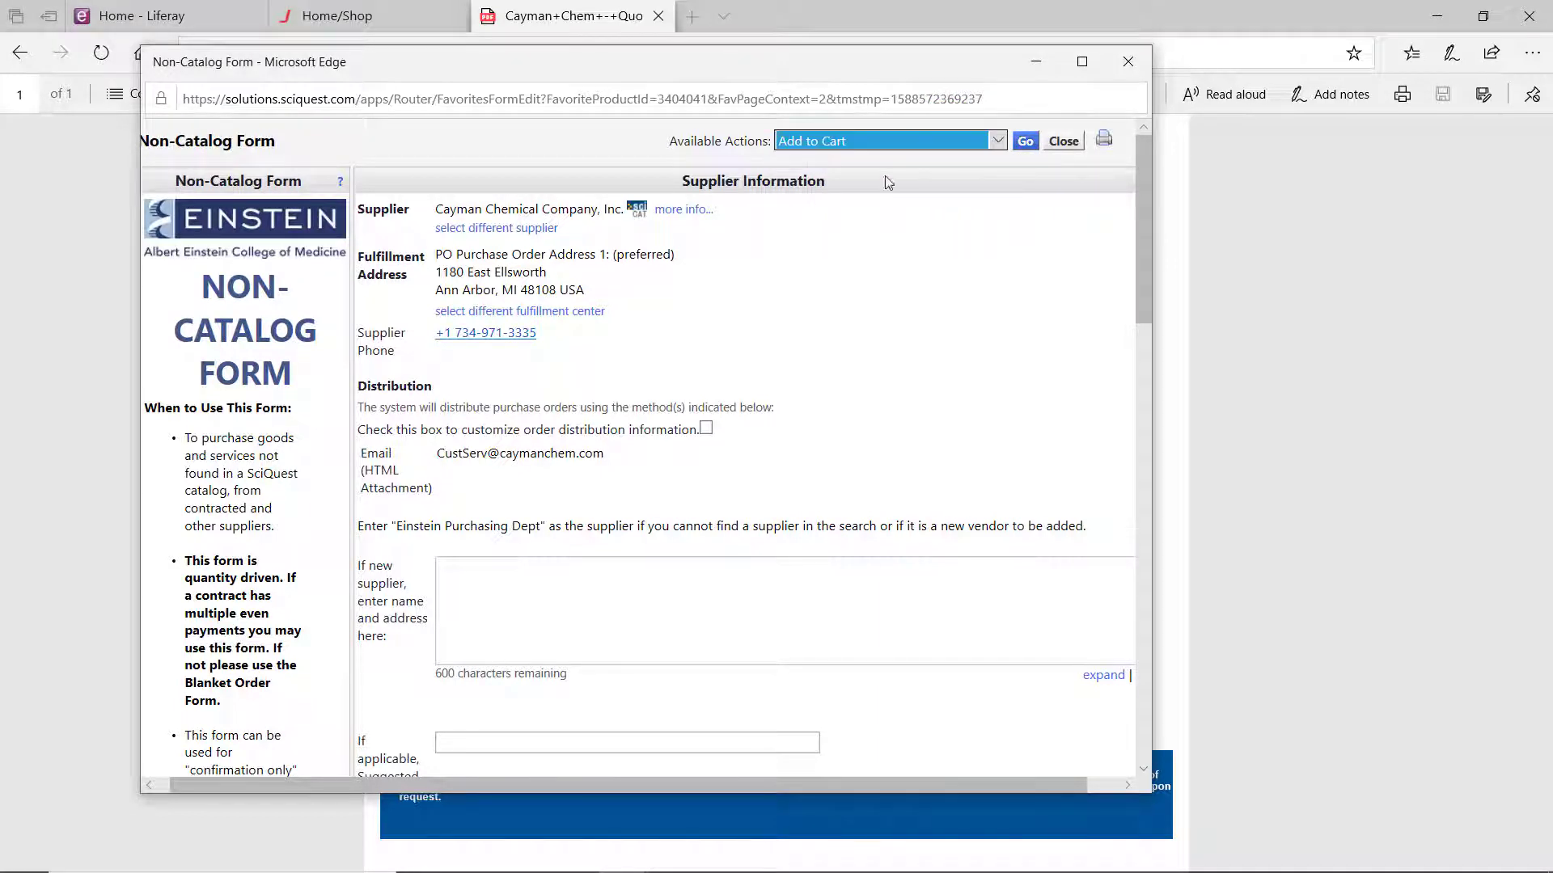
{"action": "left_click", "coordinate": [1026, 142]}
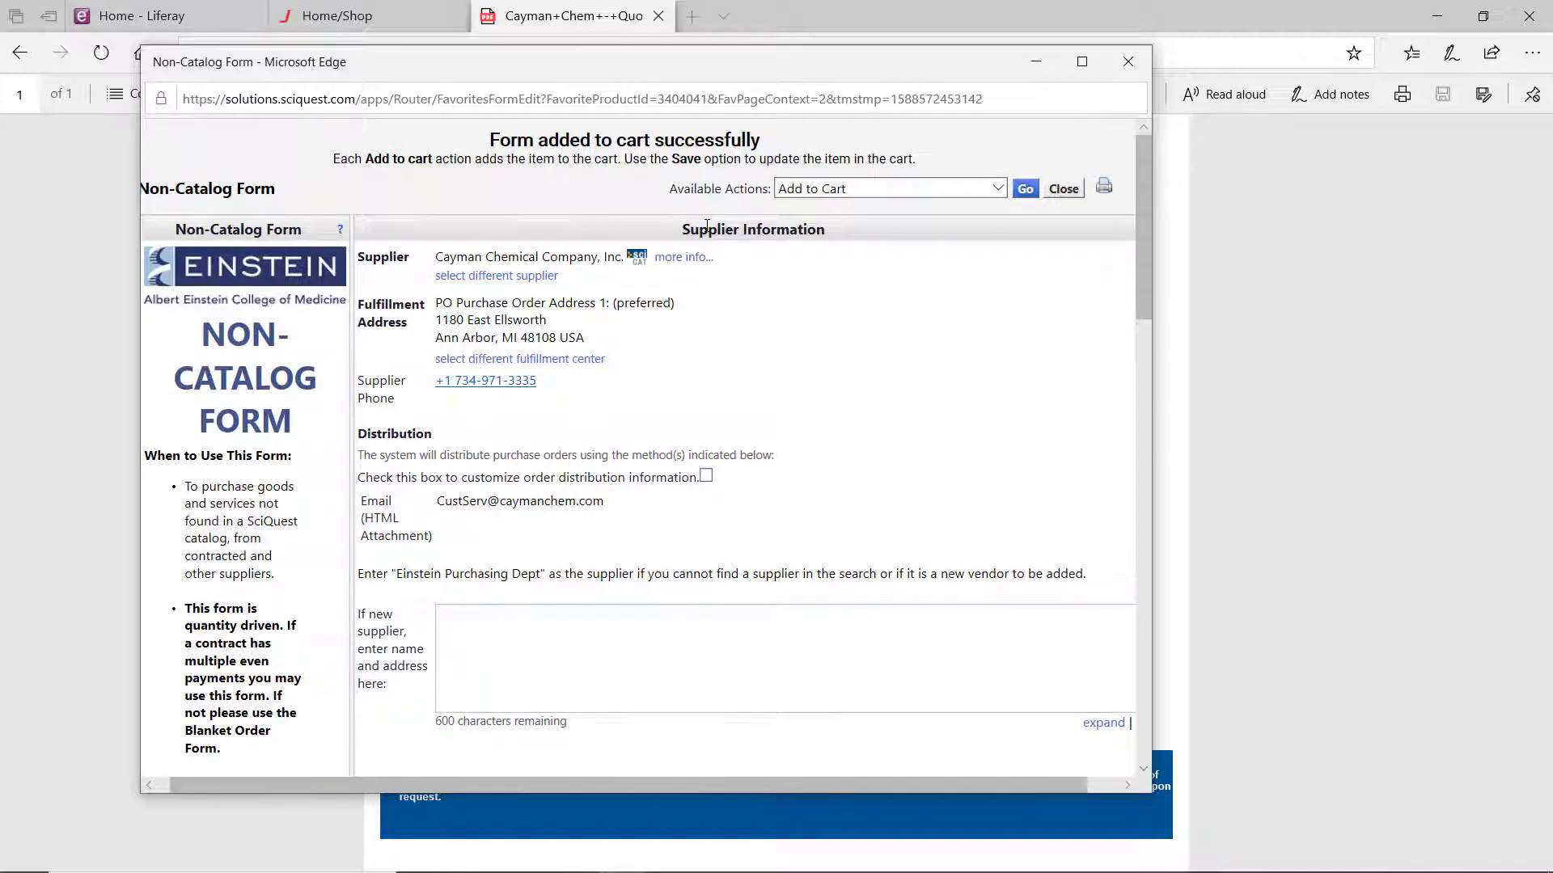
Reuse the form for the quote's second item by replacing the product description with Ultrapure Water.
{"action": "scroll", "coordinate": [707, 227], "scroll_direction": "down", "scroll_amount": 10}
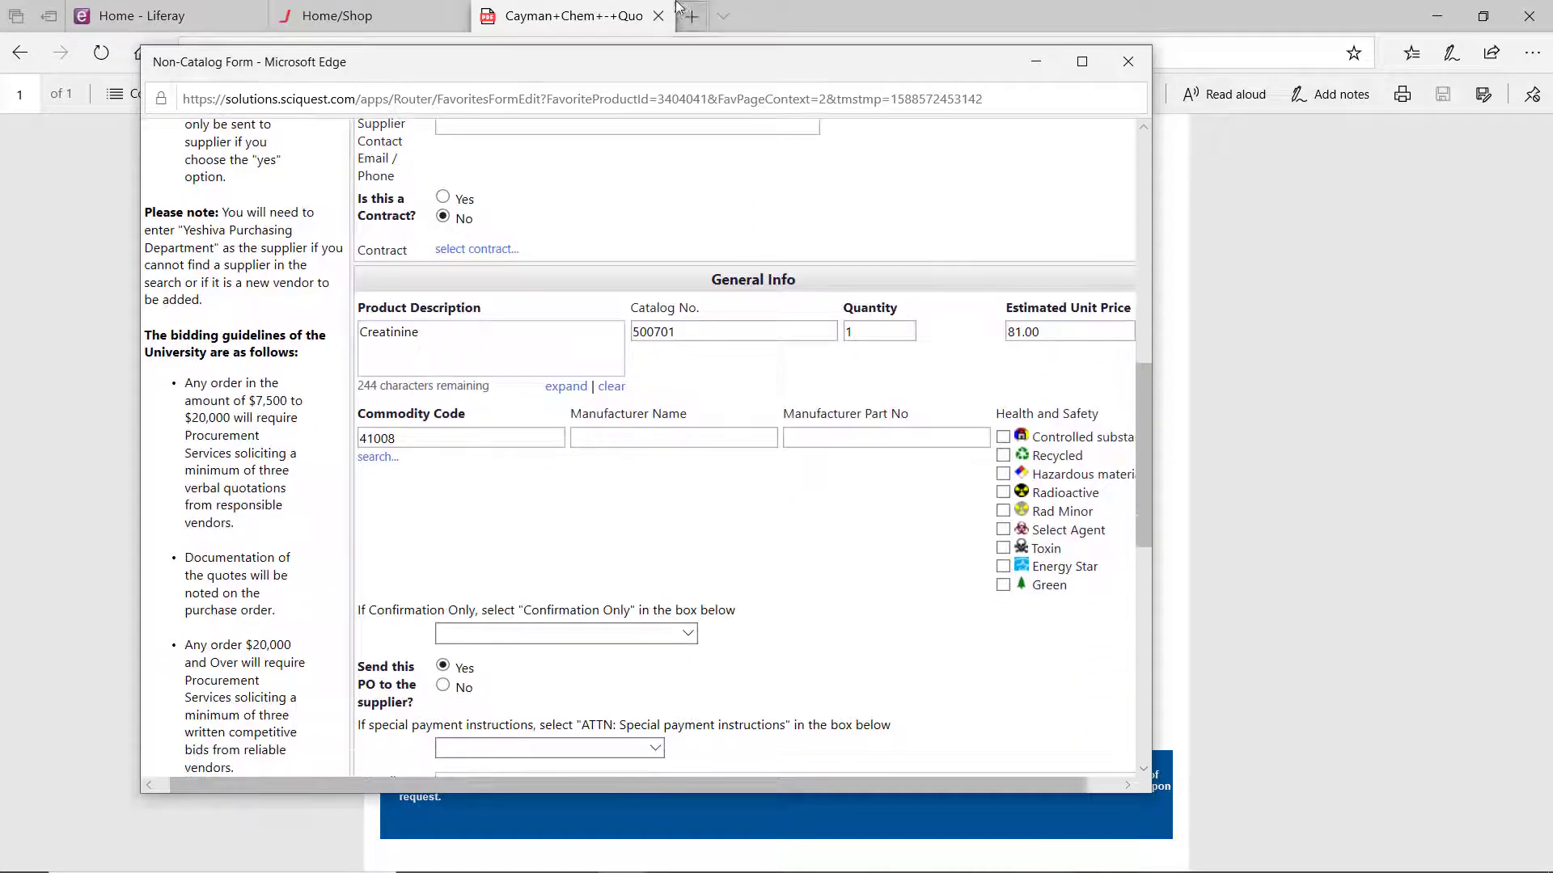
{"action": "left_click_drag", "start_coordinate": [617, 62], "coordinate": [613, 259]}
{"action": "left_click_drag", "start_coordinate": [422, 530], "coordinate": [375, 529]}
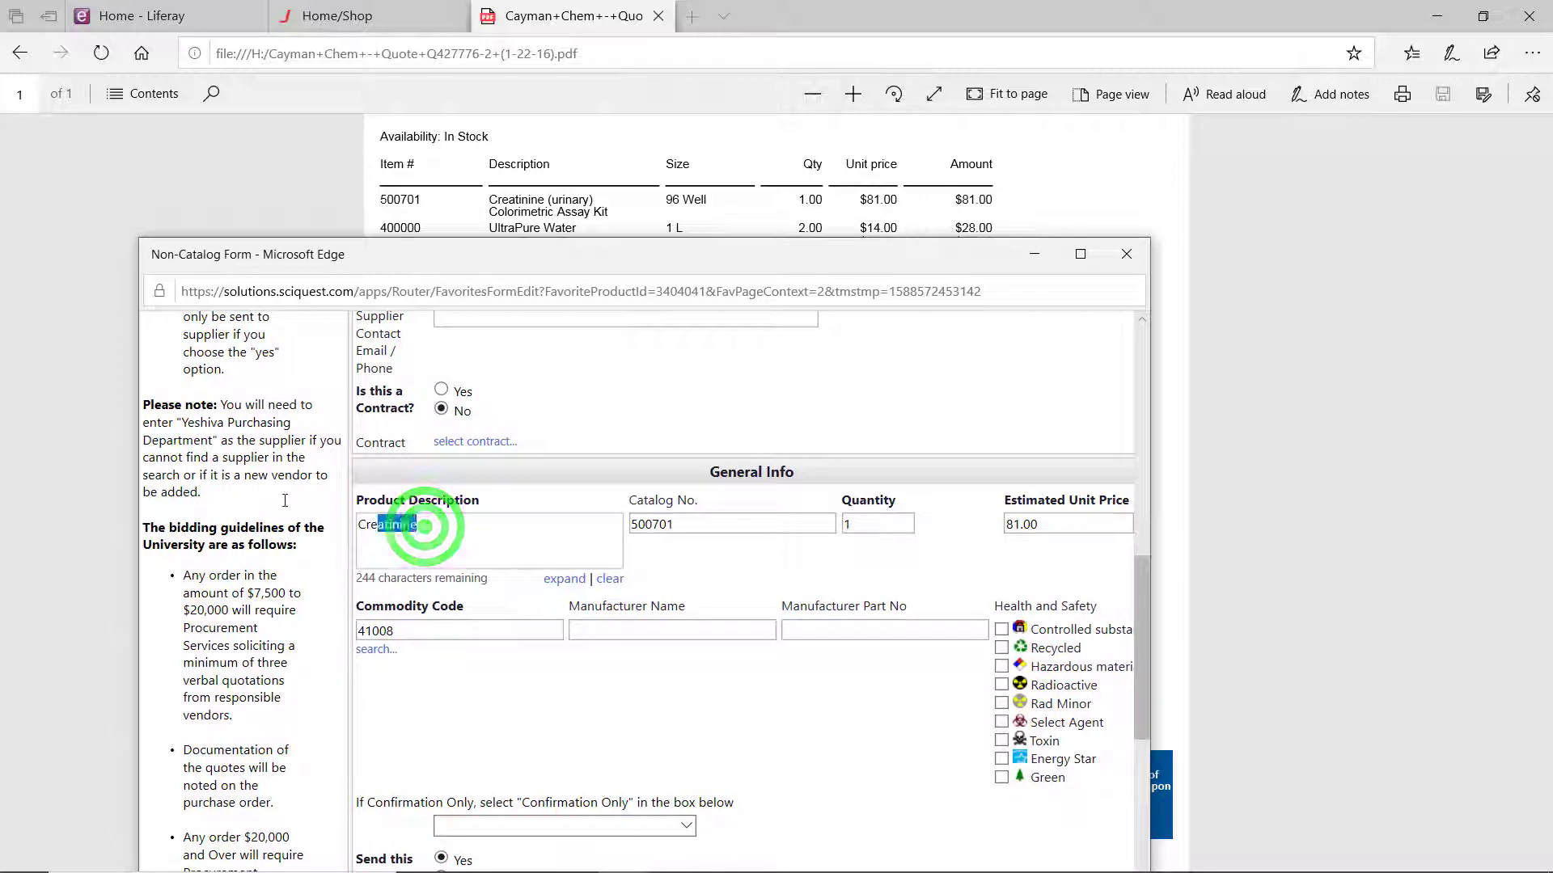
{"action": "key", "text": "ctrl+a"}
{"action": "type", "text": "Ul"}
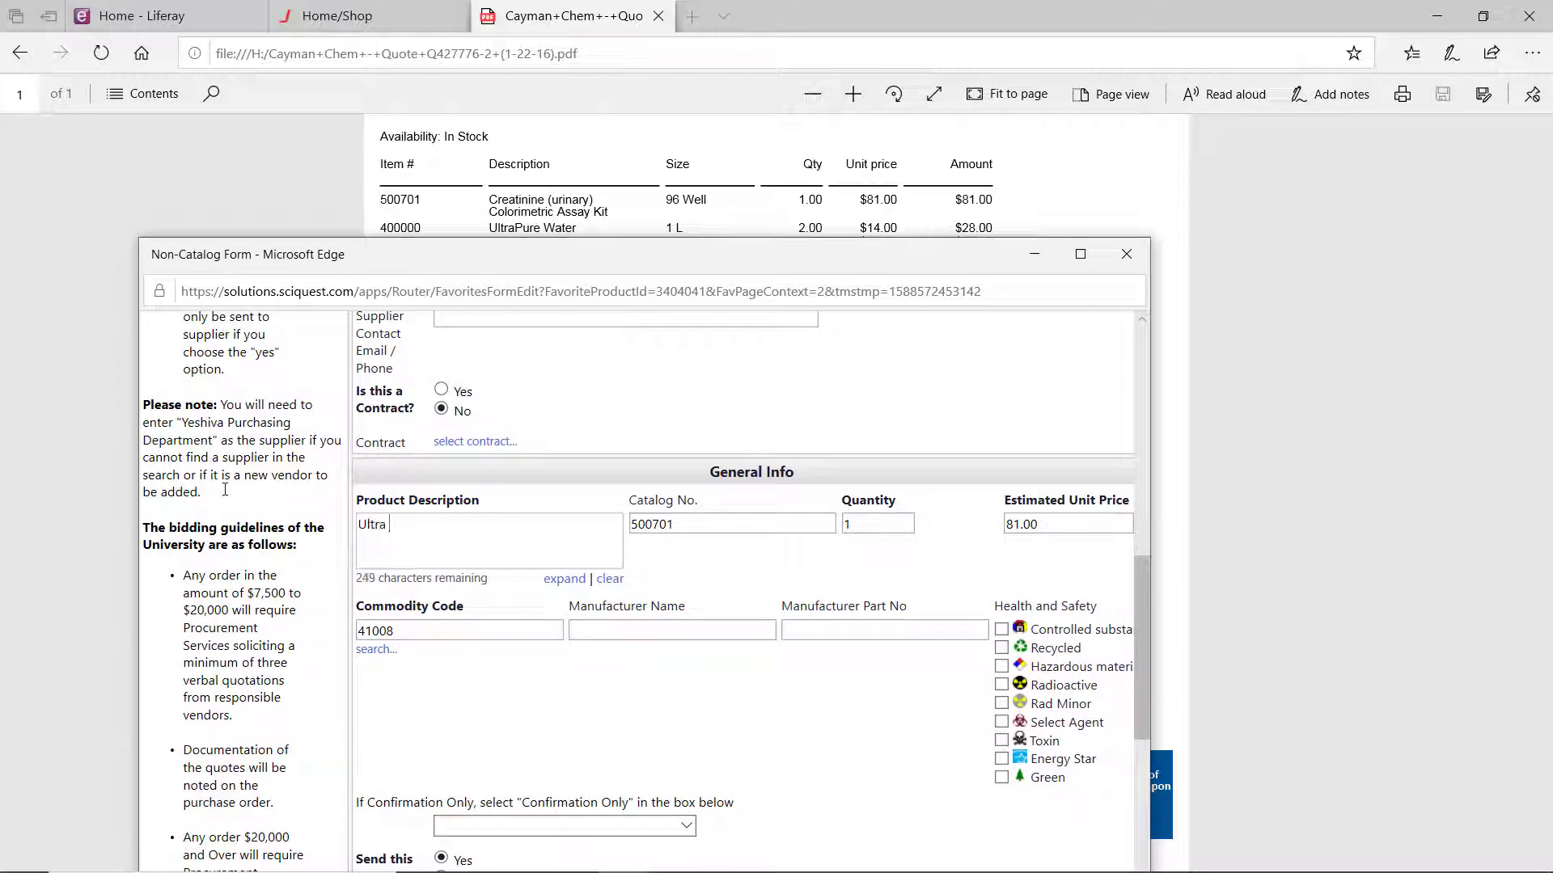
{"action": "type", "text": "traPur"}
{"action": "key", "text": "BackSpace"}
{"action": "key", "text": "BackSpace"}
{"action": "key", "text": "BackSpace"}
{"action": "type", "text": "pure Water"}
{"action": "key", "text": "Tab"}
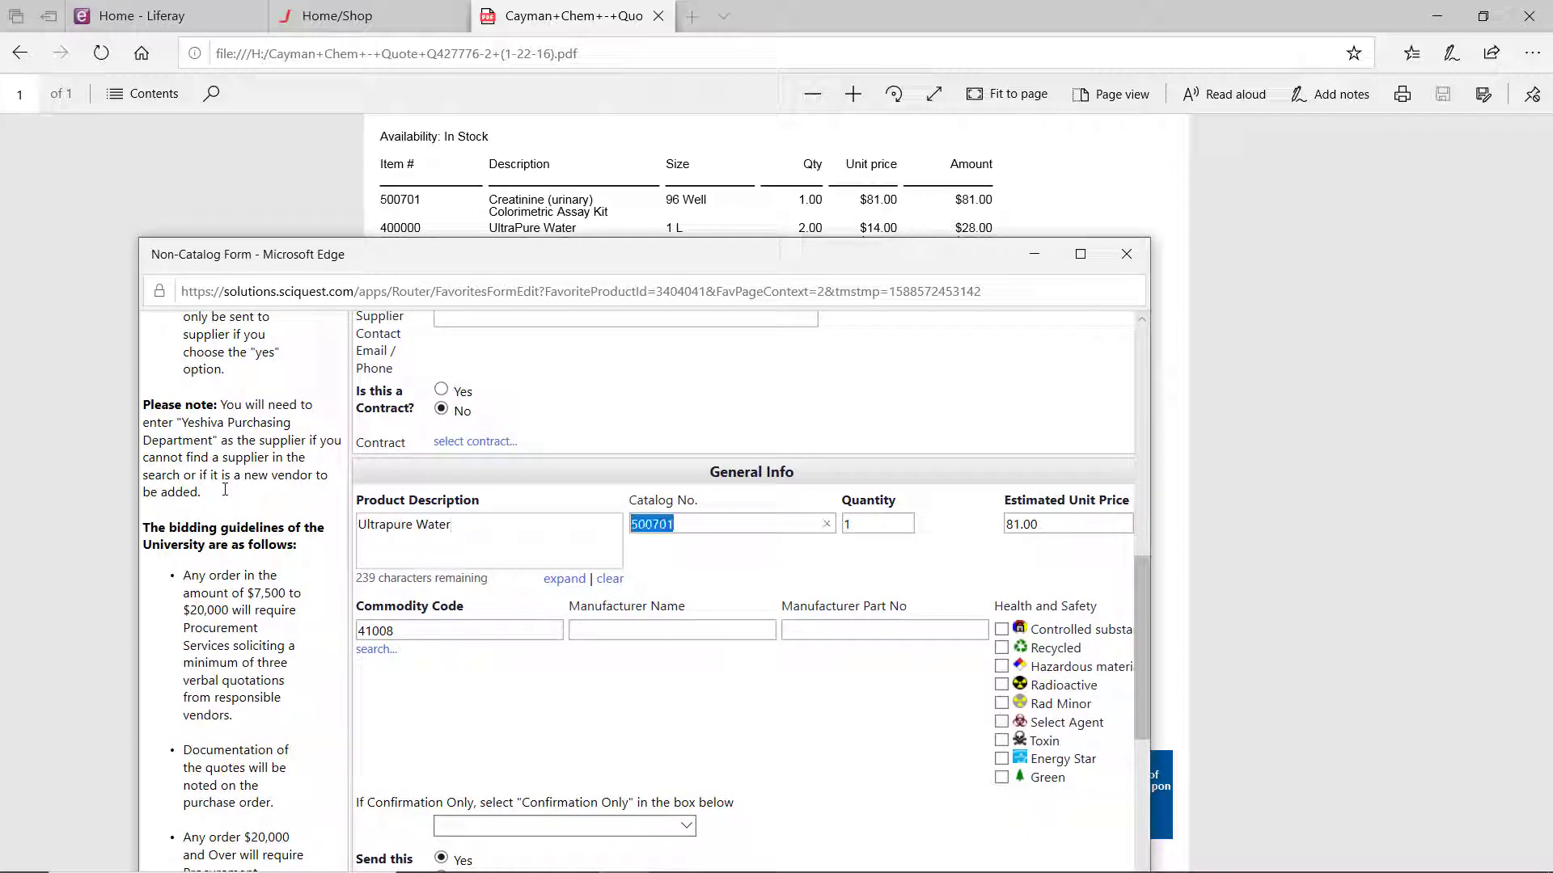
Set the Ultrapure Water item's catalog number to 400000, quantity to 2 and estimated unit price to 14.00.
{"action": "type", "text": "400000"}
{"action": "key", "text": "Tab"}
{"action": "type", "text": "2"}
{"action": "key", "text": "Tab"}
{"action": "type", "text": "28"}
{"action": "key", "text": "BackSpace"}
{"action": "key", "text": "BackSpace"}
{"action": "type", "text": "14.00"}
Check the remaining form answers and add the Ultrapure Water item to the cart.
{"action": "scroll", "coordinate": [533, 395], "scroll_direction": "down", "scroll_amount": 15}
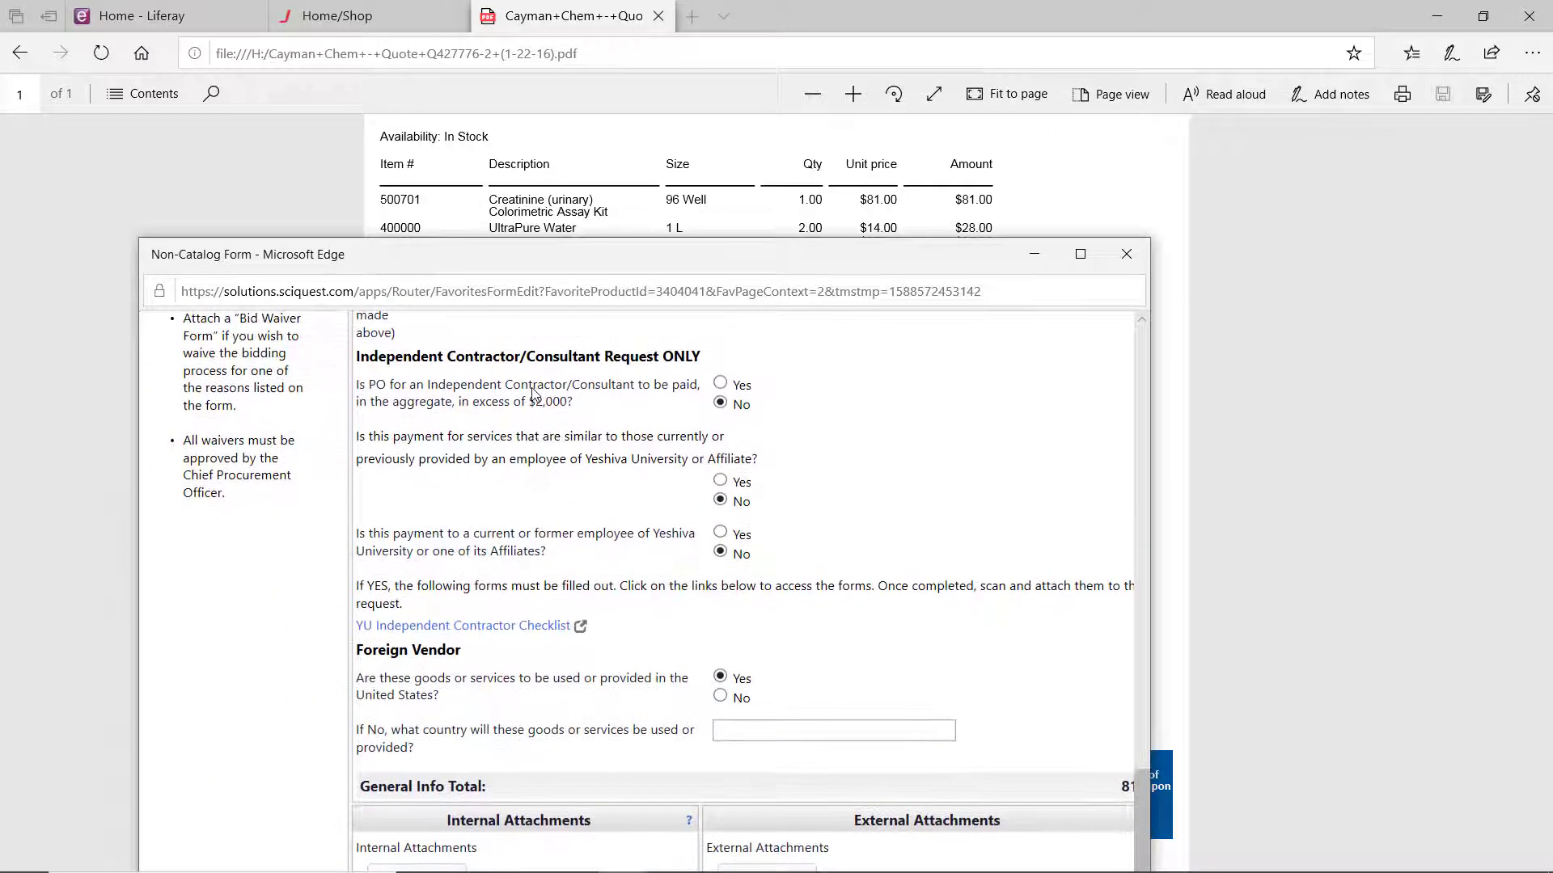
{"action": "scroll", "coordinate": [533, 395], "scroll_direction": "up", "scroll_amount": 2}
{"action": "scroll", "coordinate": [533, 395], "scroll_direction": "down", "scroll_amount": 3}
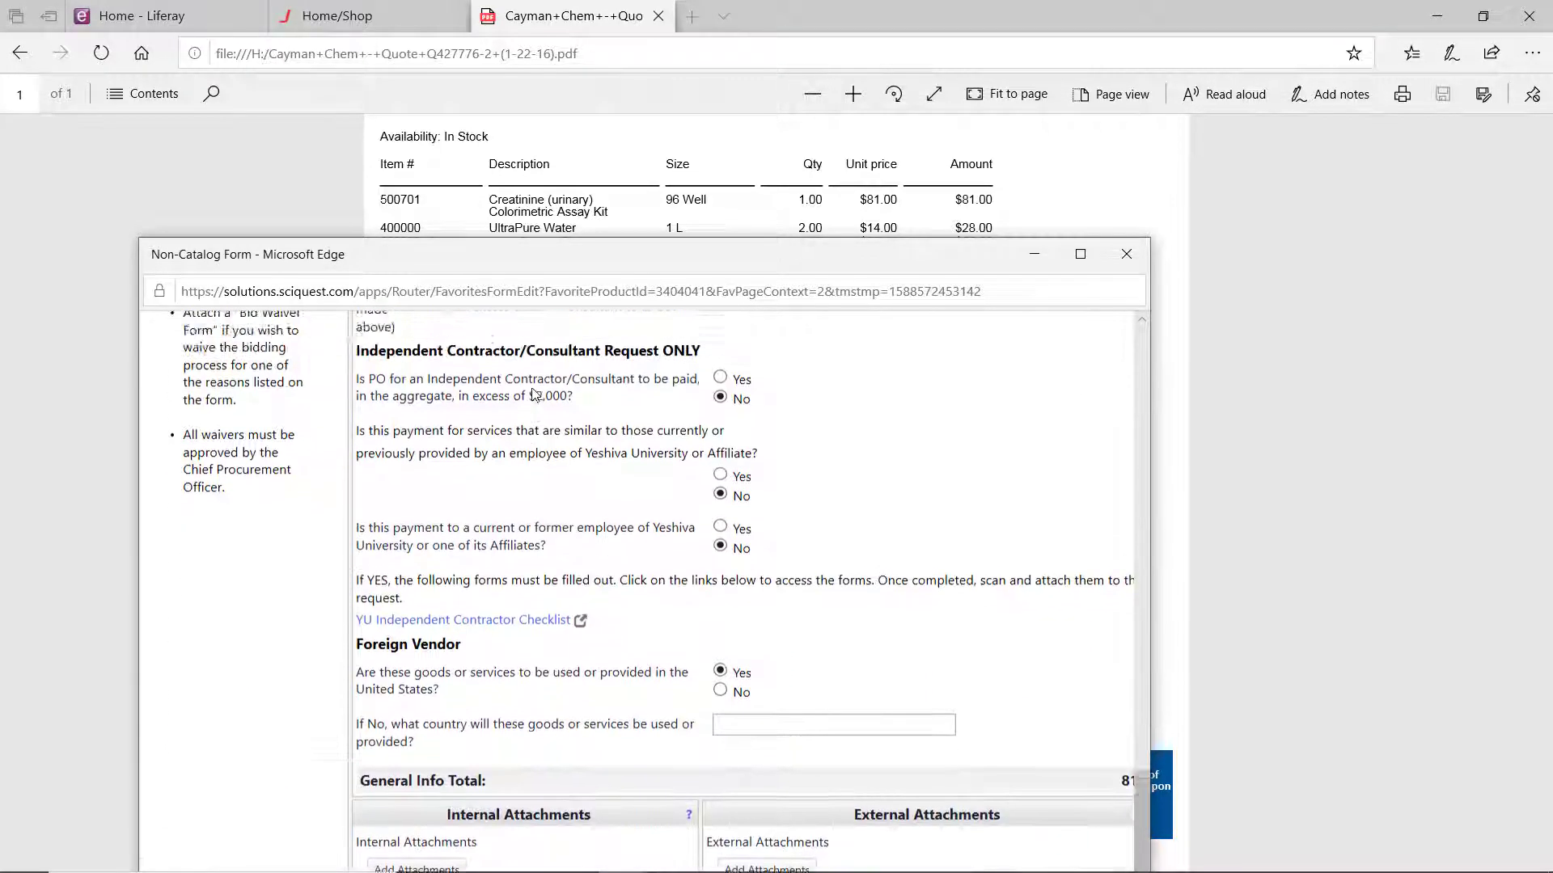
{"action": "scroll", "coordinate": [533, 395], "scroll_direction": "up", "scroll_amount": 20}
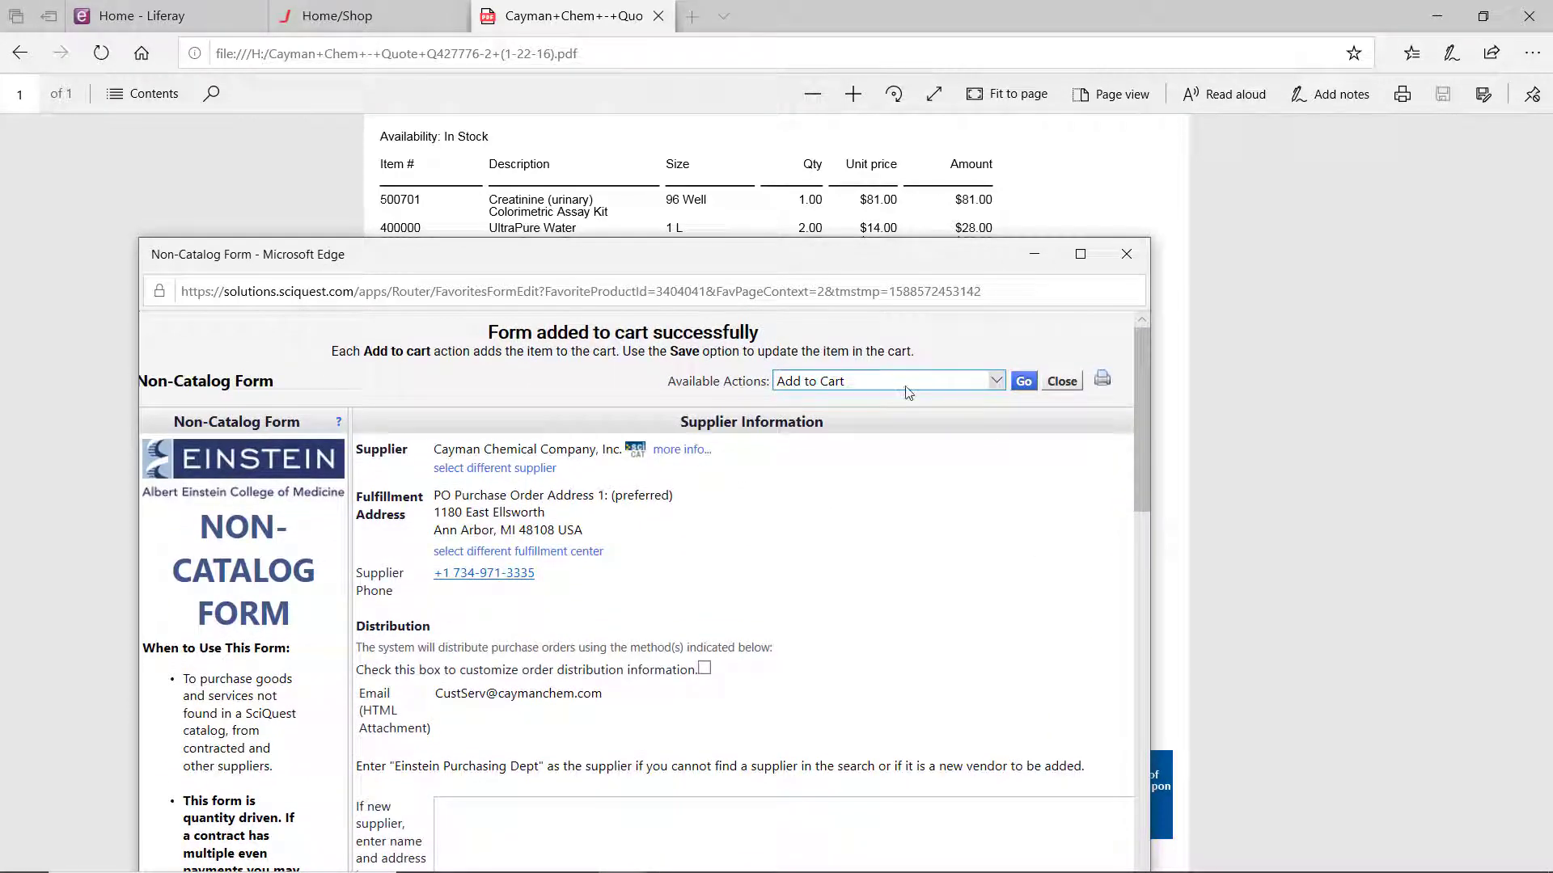
{"action": "left_click", "coordinate": [1024, 383]}
Change the product description to Misc Freight for the quote's freight charge.
{"action": "scroll", "coordinate": [915, 414], "scroll_direction": "up", "scroll_amount": 15}
{"action": "scroll", "coordinate": [876, 427], "scroll_direction": "down", "scroll_amount": 10}
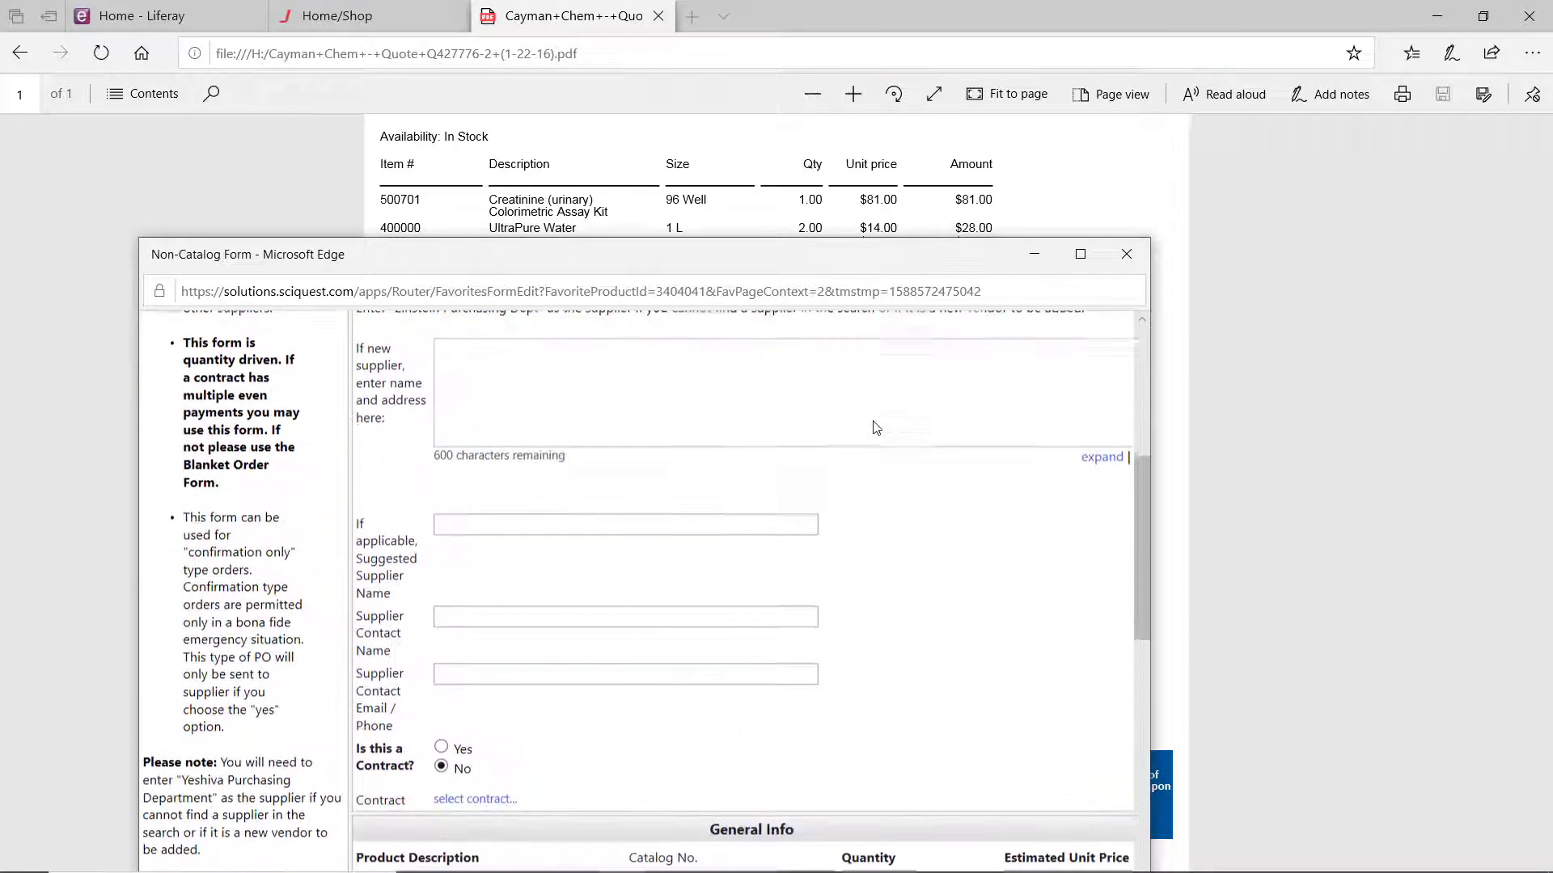
{"action": "mouse_move", "coordinate": [693, 250]}
{"action": "left_mouse_down"}
{"action": "mouse_move", "coordinate": [695, 279]}
{"action": "mouse_move", "coordinate": [695, 266]}
{"action": "left_mouse_up"}
{"action": "triple_click", "coordinate": [468, 594]}
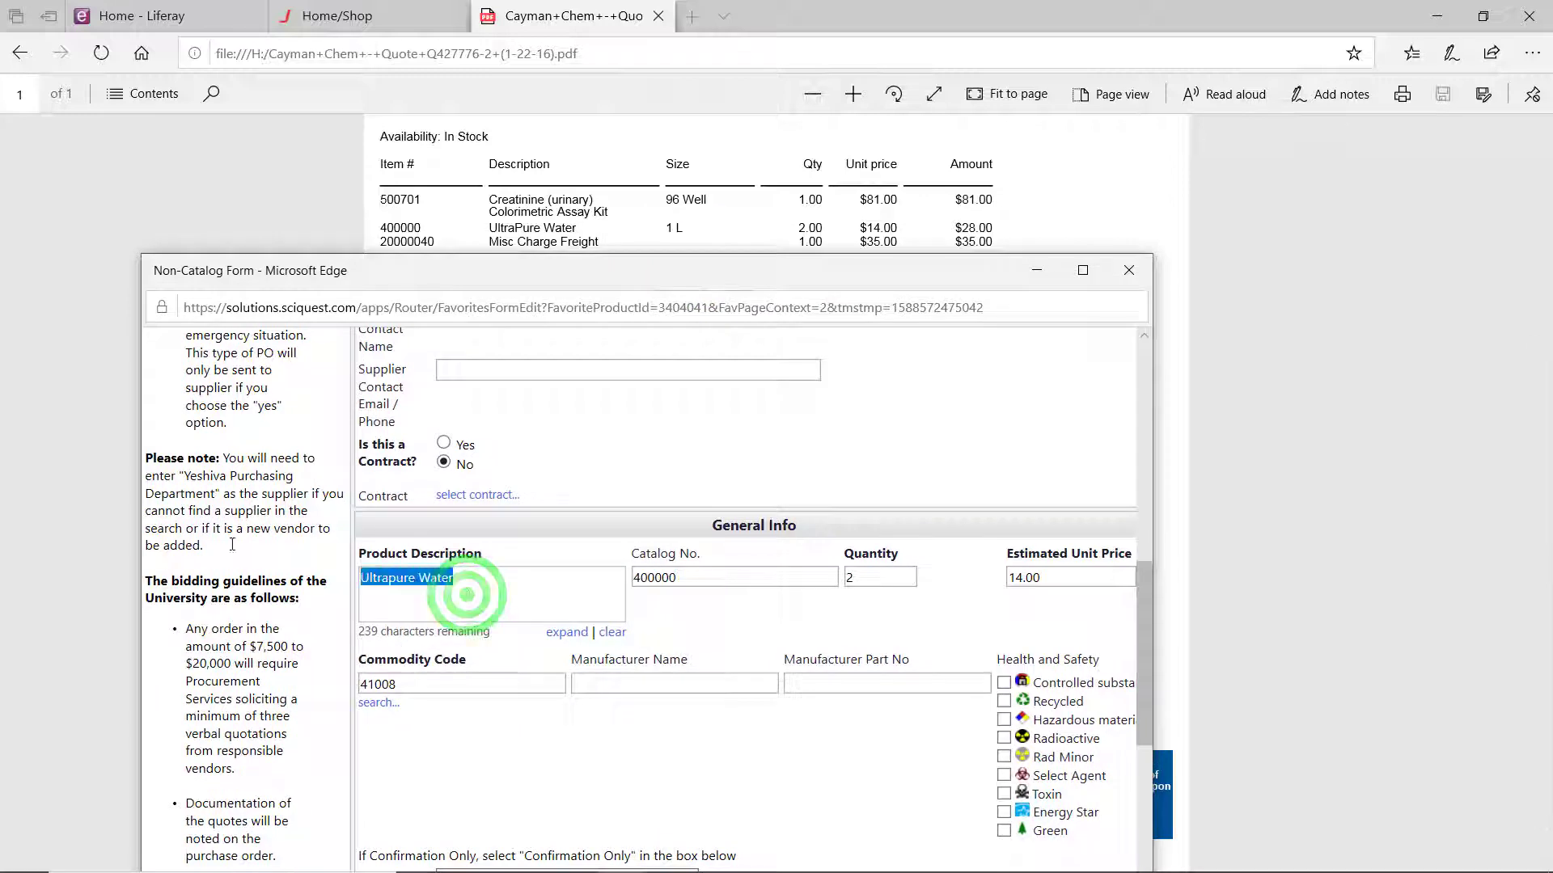
{"action": "type", "text": "Misc Freight"}
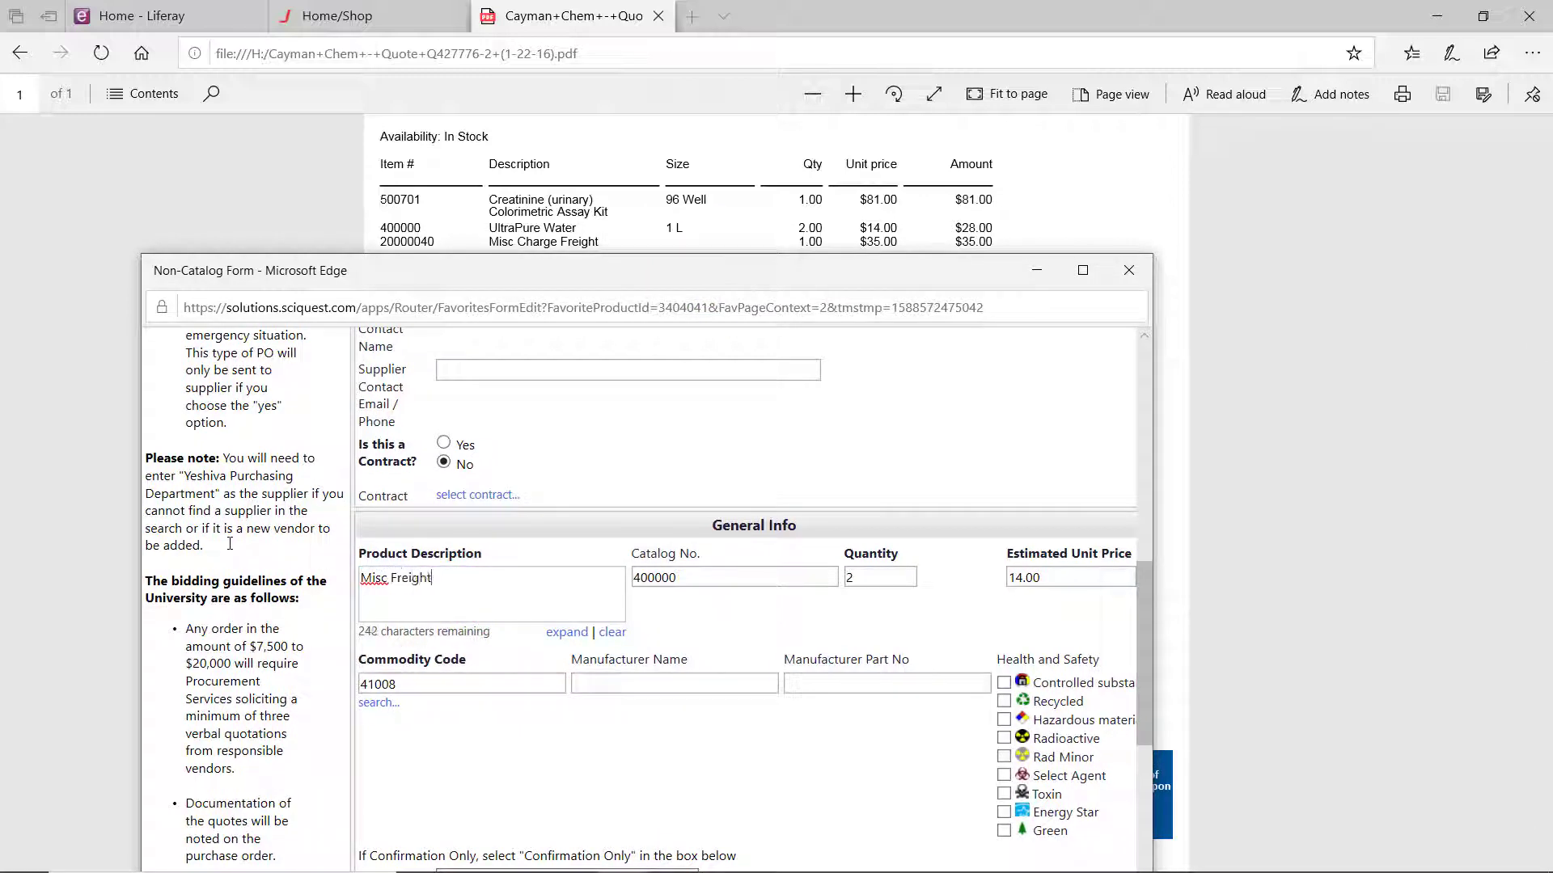
Set the freight item's catalog number to 200000040, quantity to 1 and estimated unit price to 35.00.
{"action": "double_click", "coordinate": [691, 577]}
{"action": "key", "text": "BackSpace"}
{"action": "type", "text": "2"}
{"action": "type", "text": "00000"}
{"action": "type", "text": "1"}
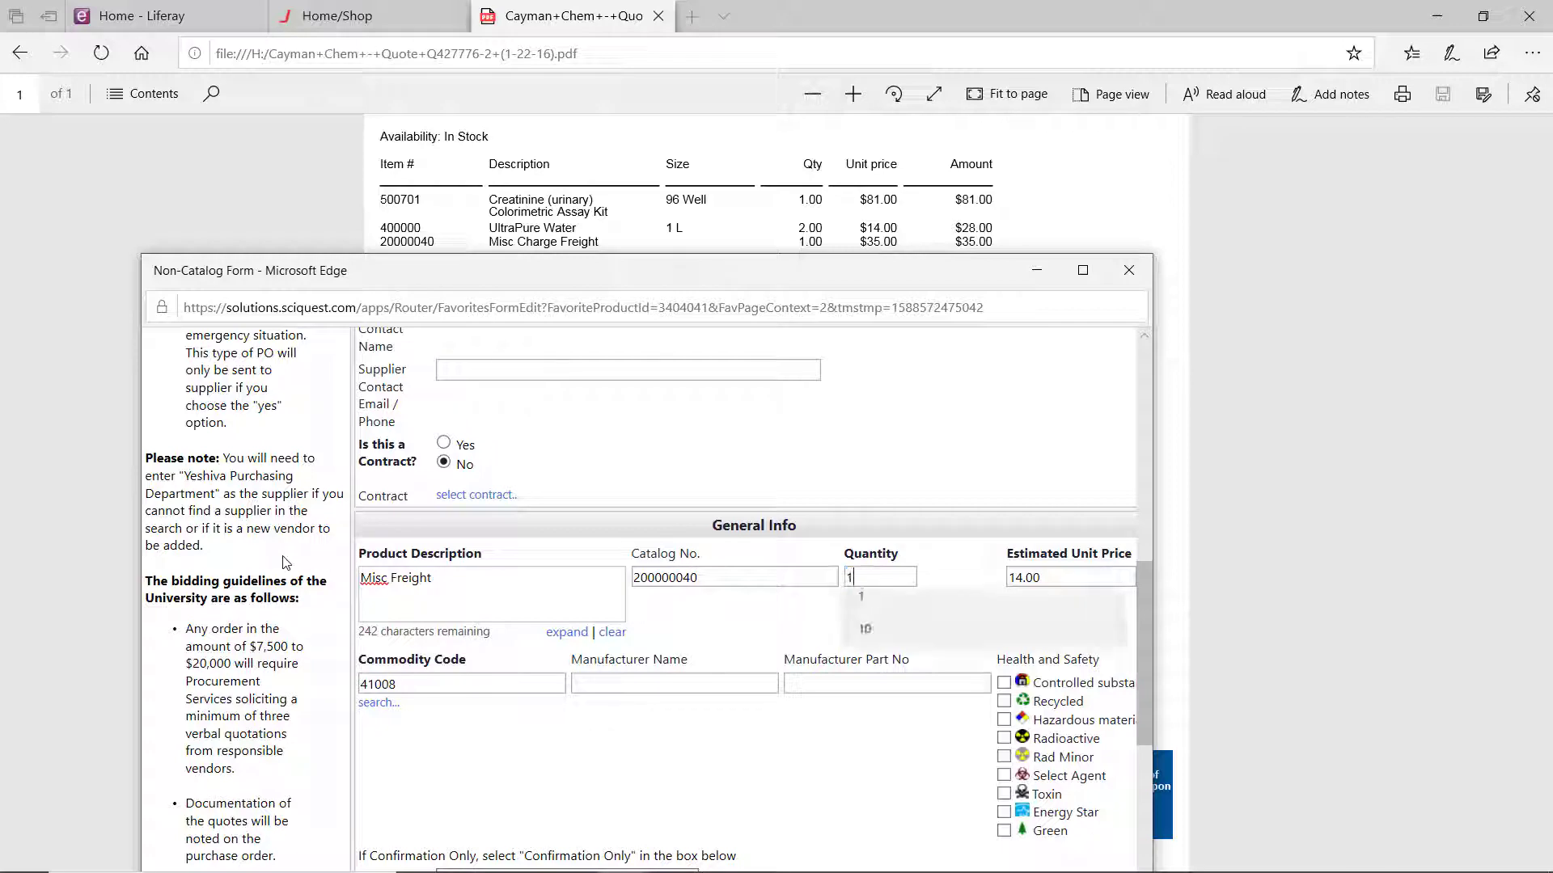
{"action": "key", "text": "Tab"}
{"action": "type", "text": "3"}
{"action": "type", "text": ".00"}
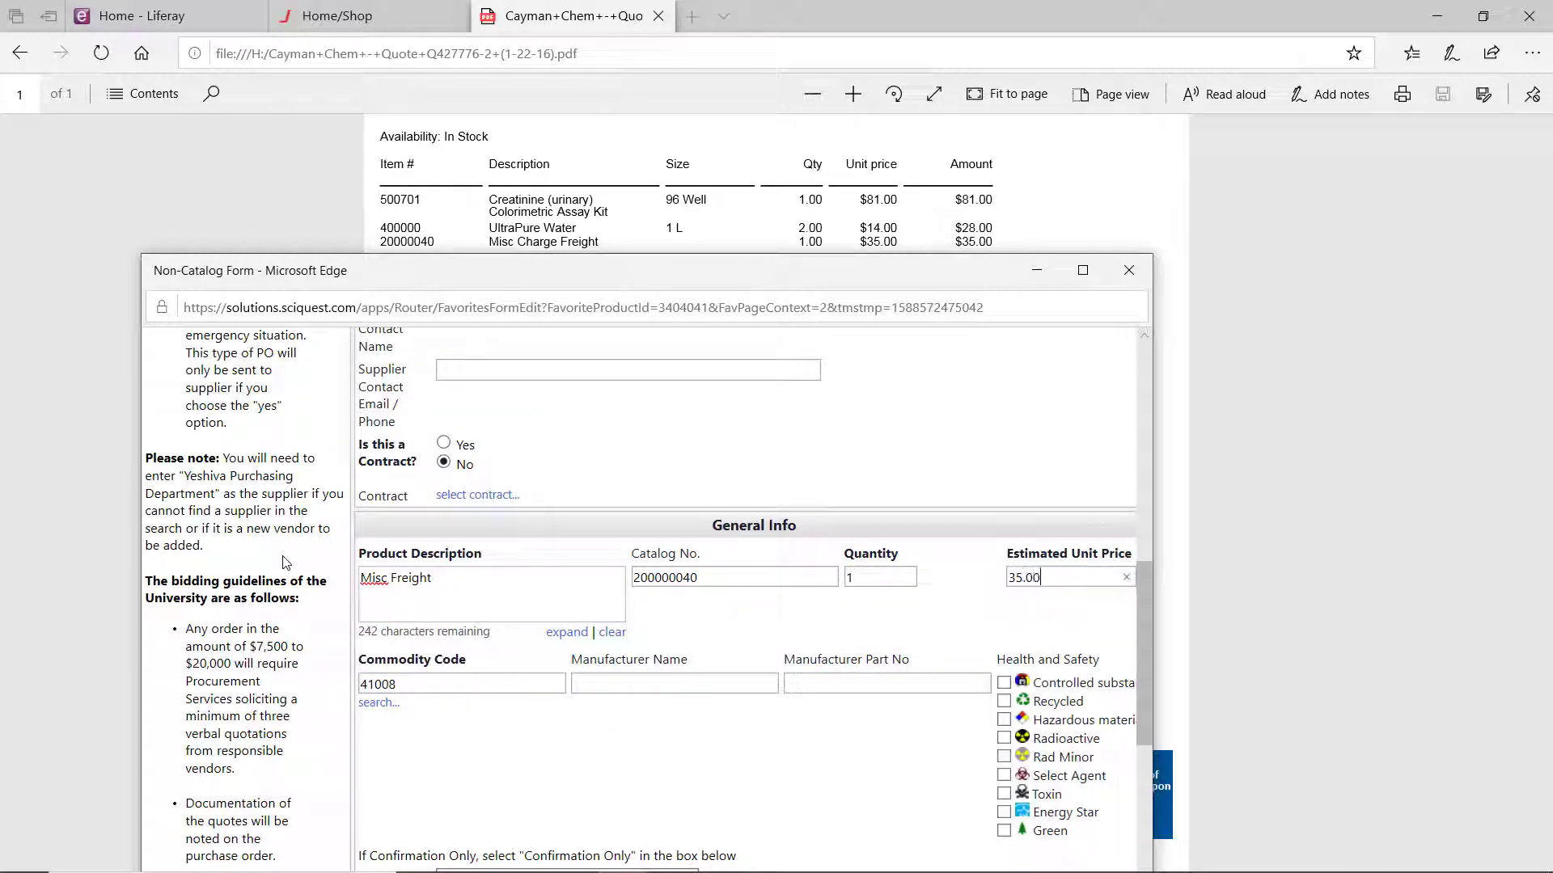
Submit the Misc Freight item with the Add and go to Cart action.
{"action": "key", "text": "Return"}
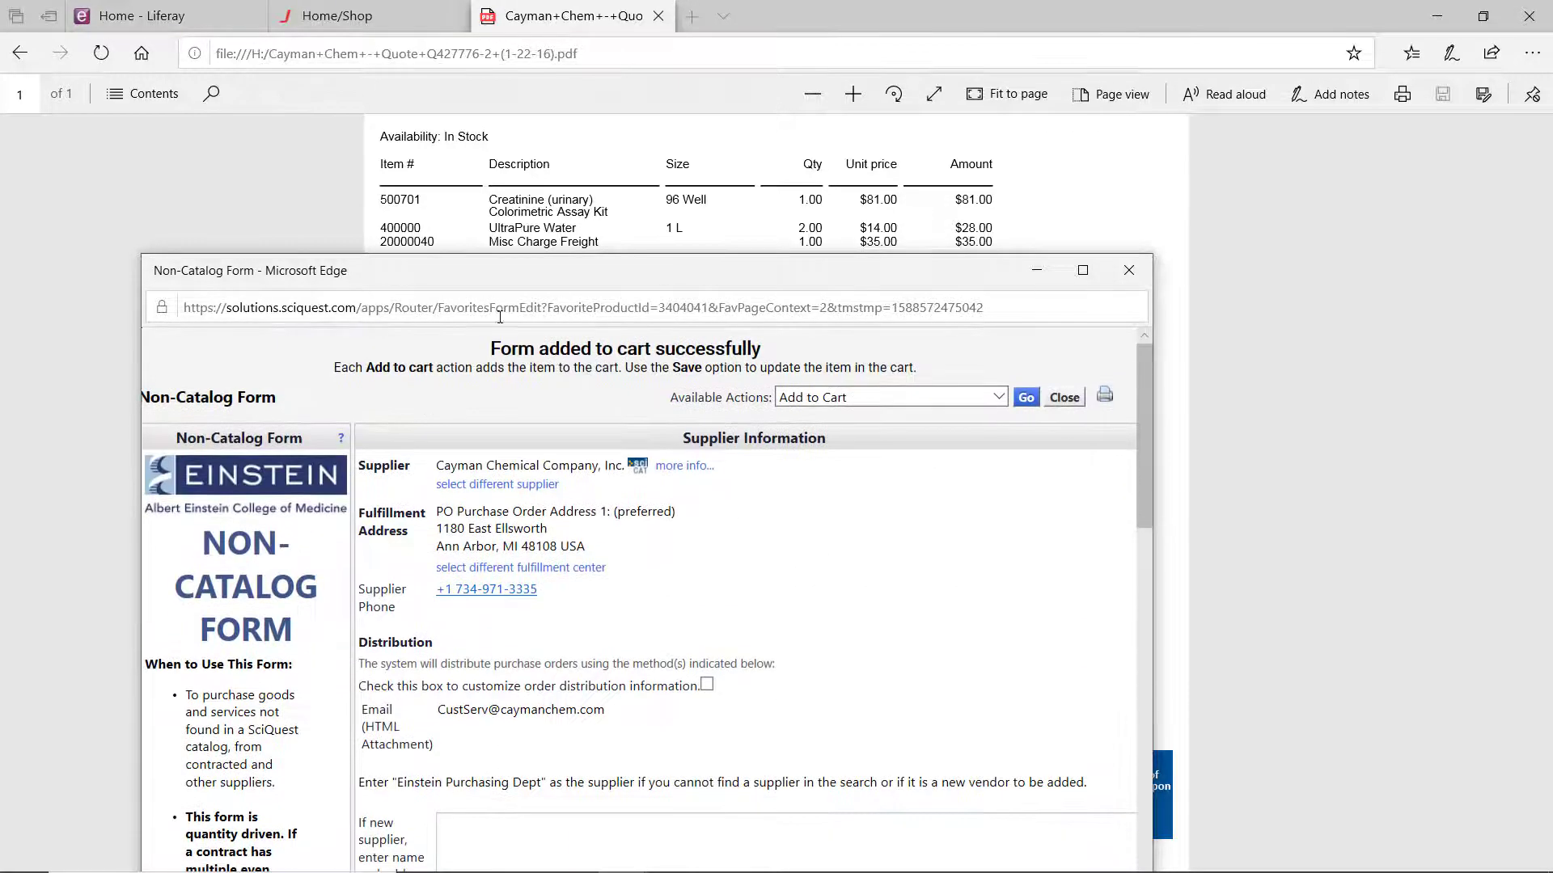
{"action": "left_click", "coordinate": [890, 402]}
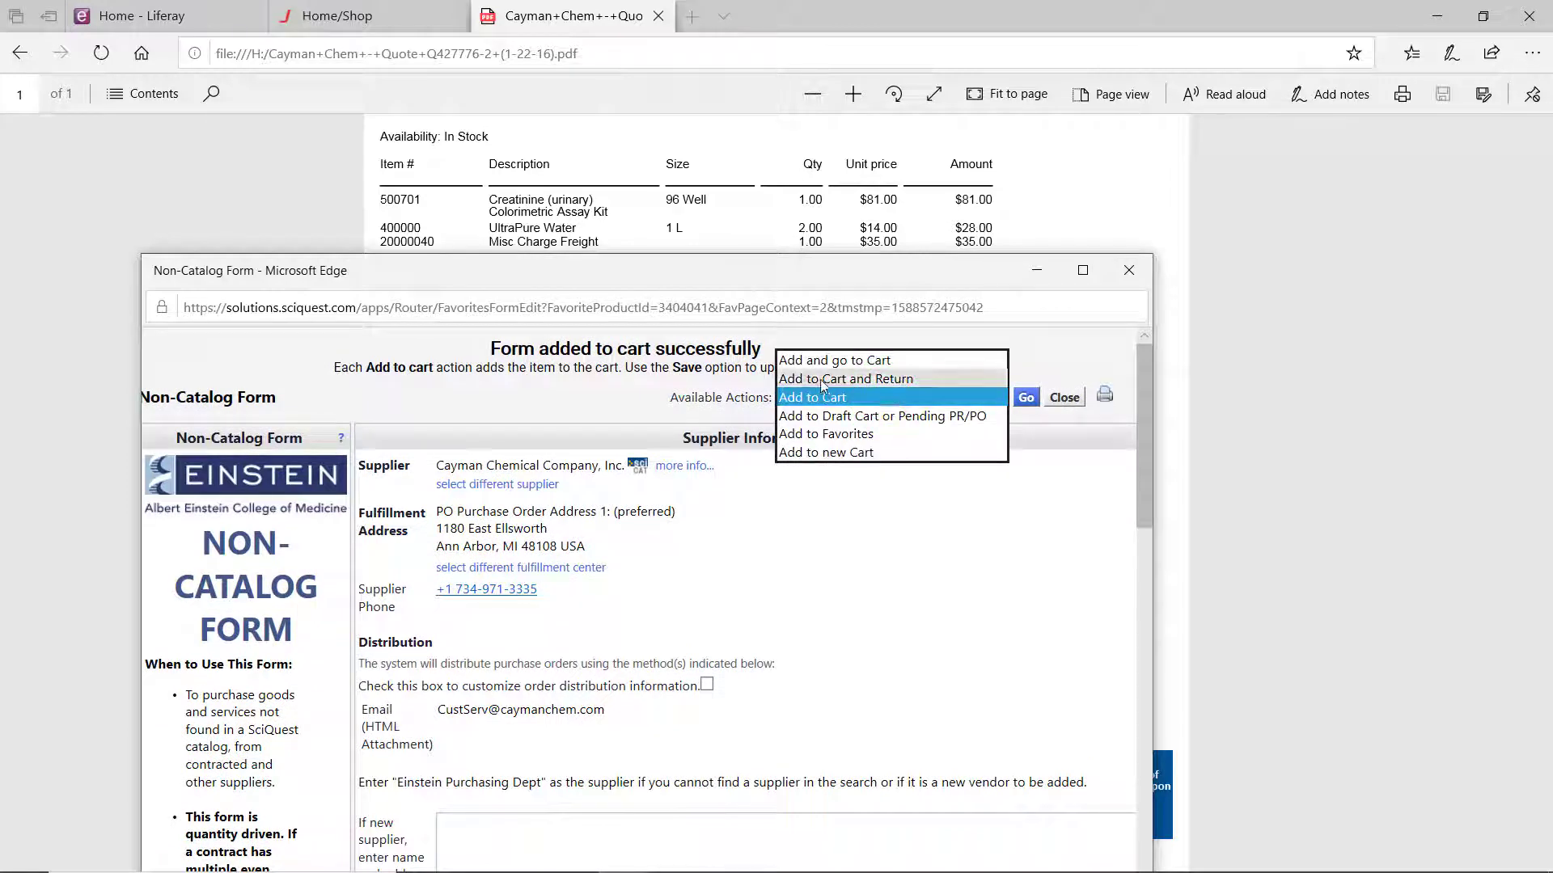
{"action": "left_click", "coordinate": [813, 360]}
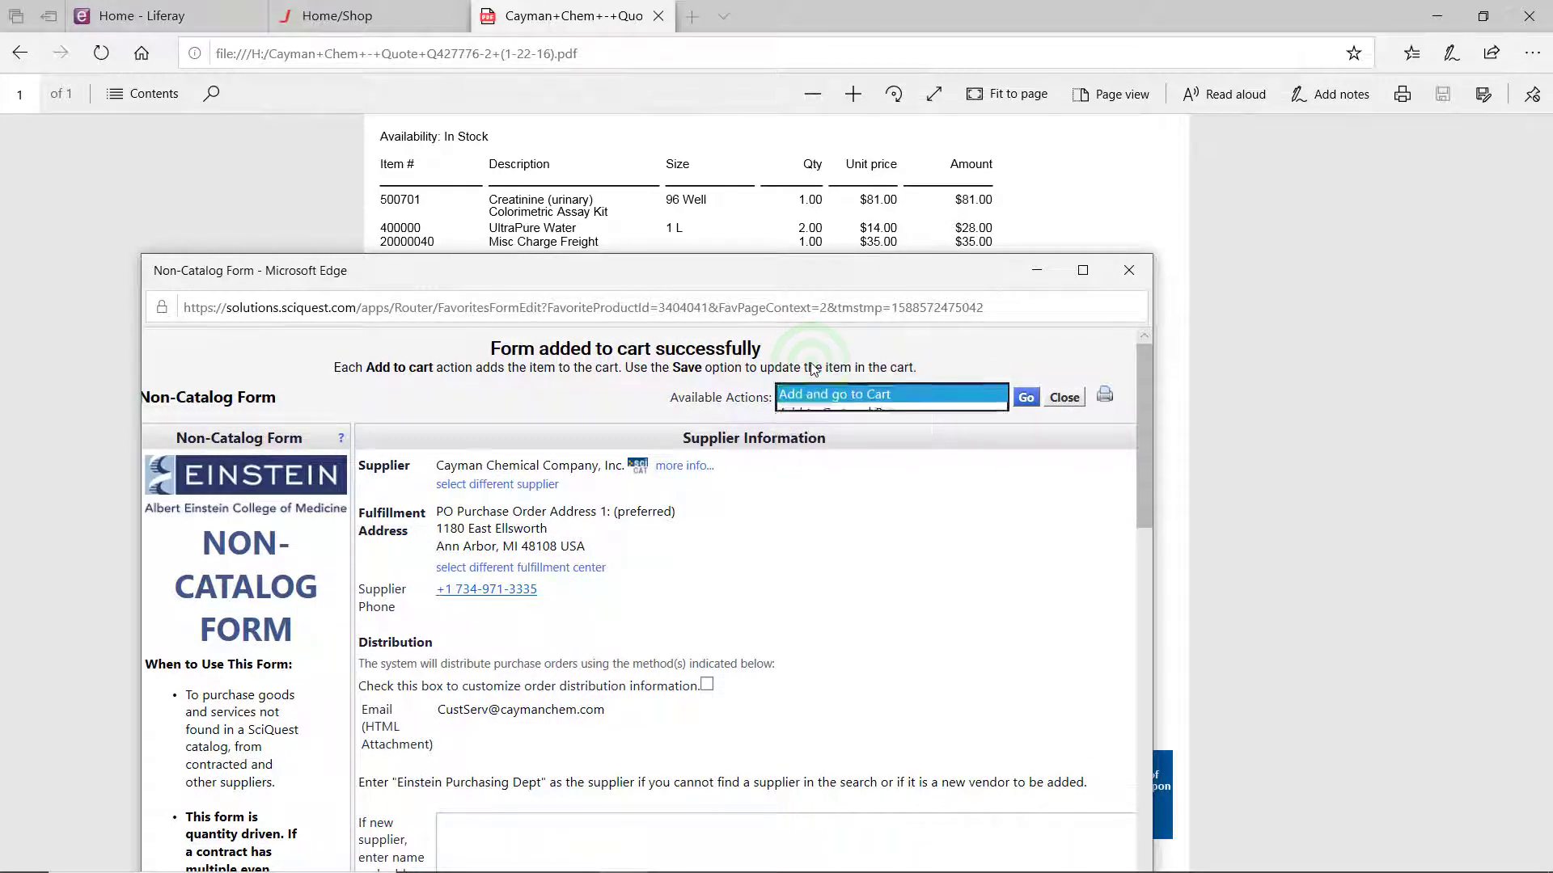
{"action": "left_click", "coordinate": [1027, 399]}
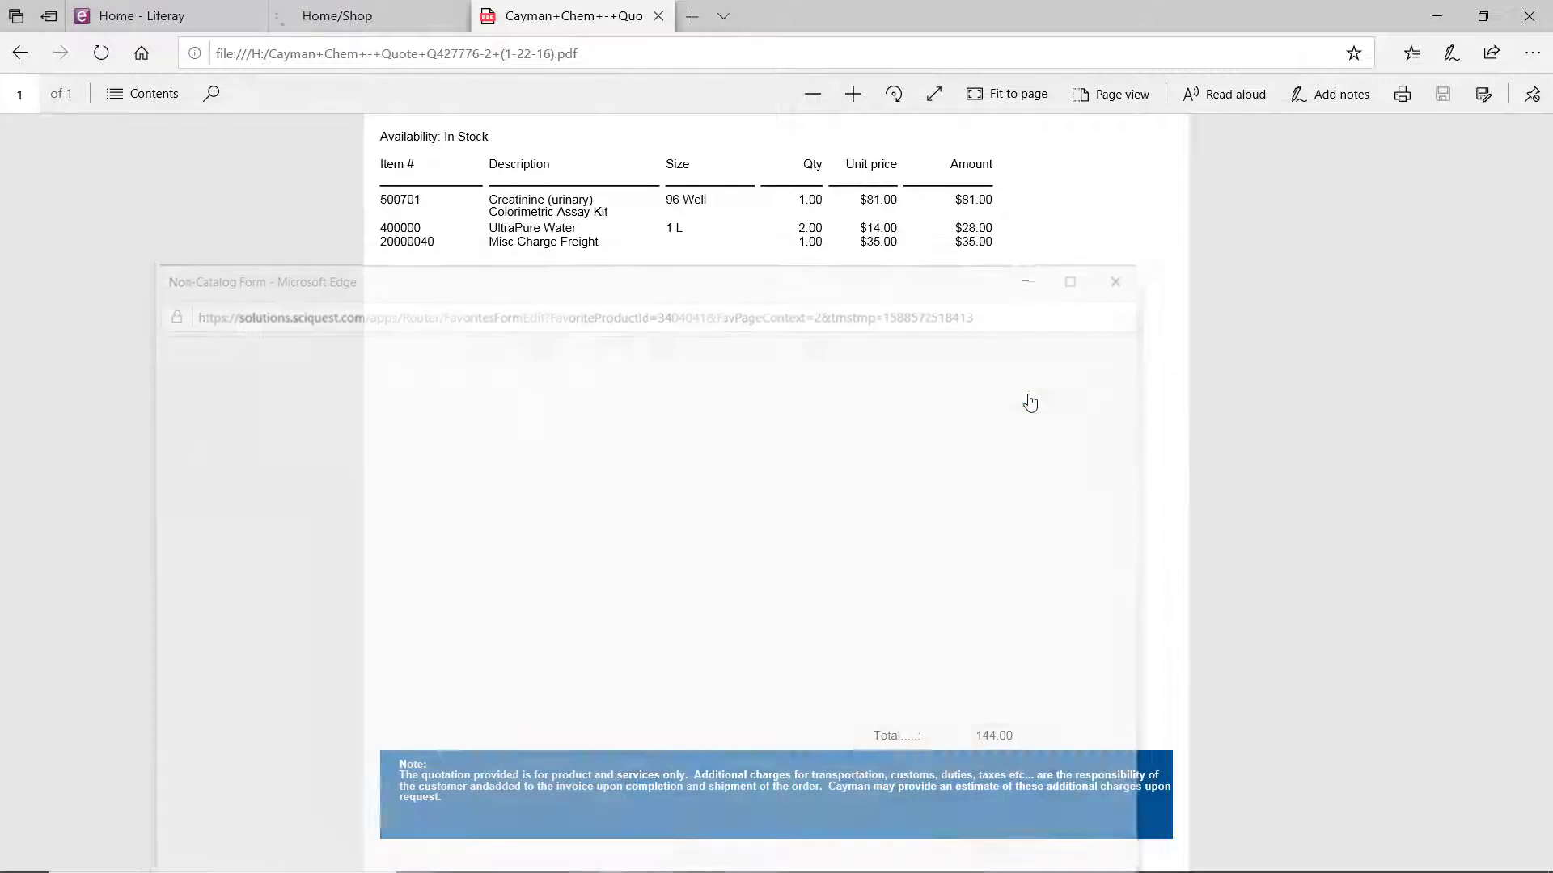
Open the draft requisition cart and review its line items, prices and total against the quote.
{"action": "left_click", "coordinate": [384, 17]}
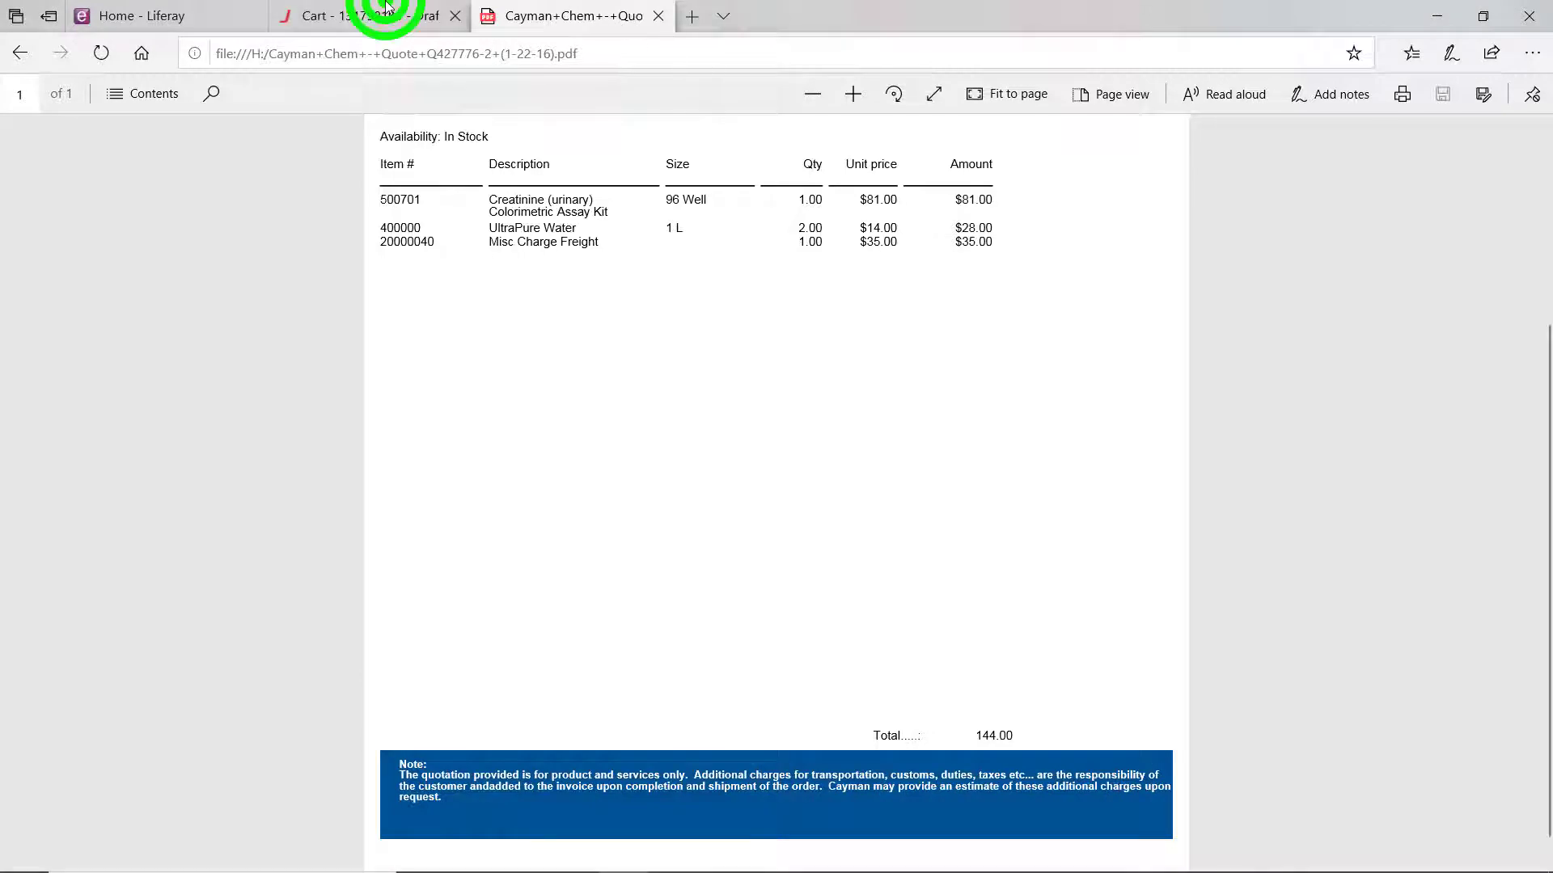
{"action": "scroll", "coordinate": [594, 420], "scroll_direction": "down", "scroll_amount": 6}
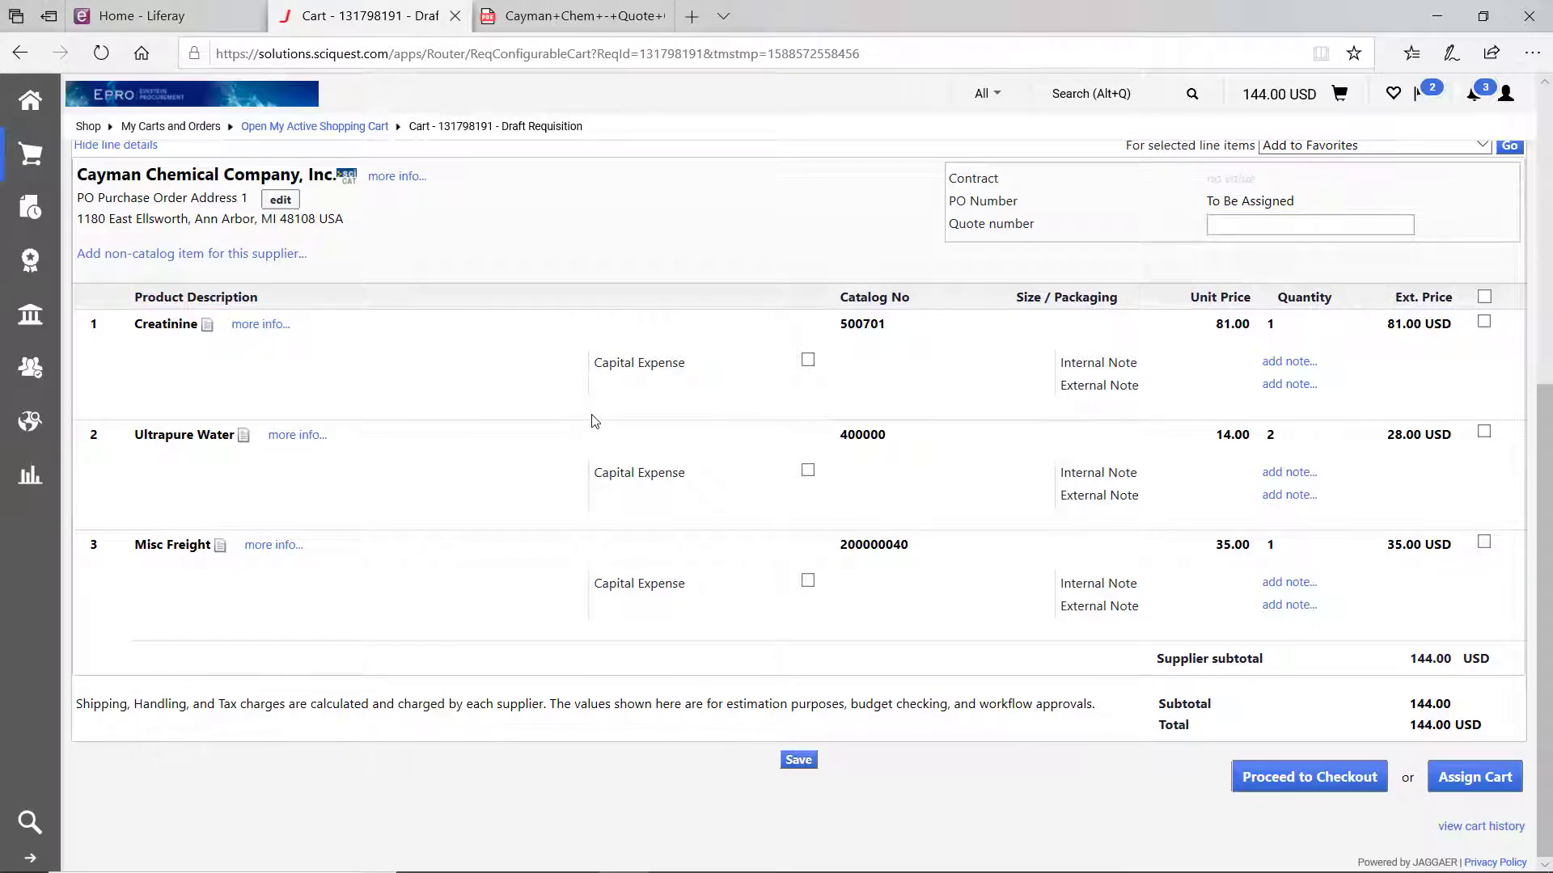
{"action": "scroll", "coordinate": [595, 421], "scroll_direction": "up", "scroll_amount": 5}
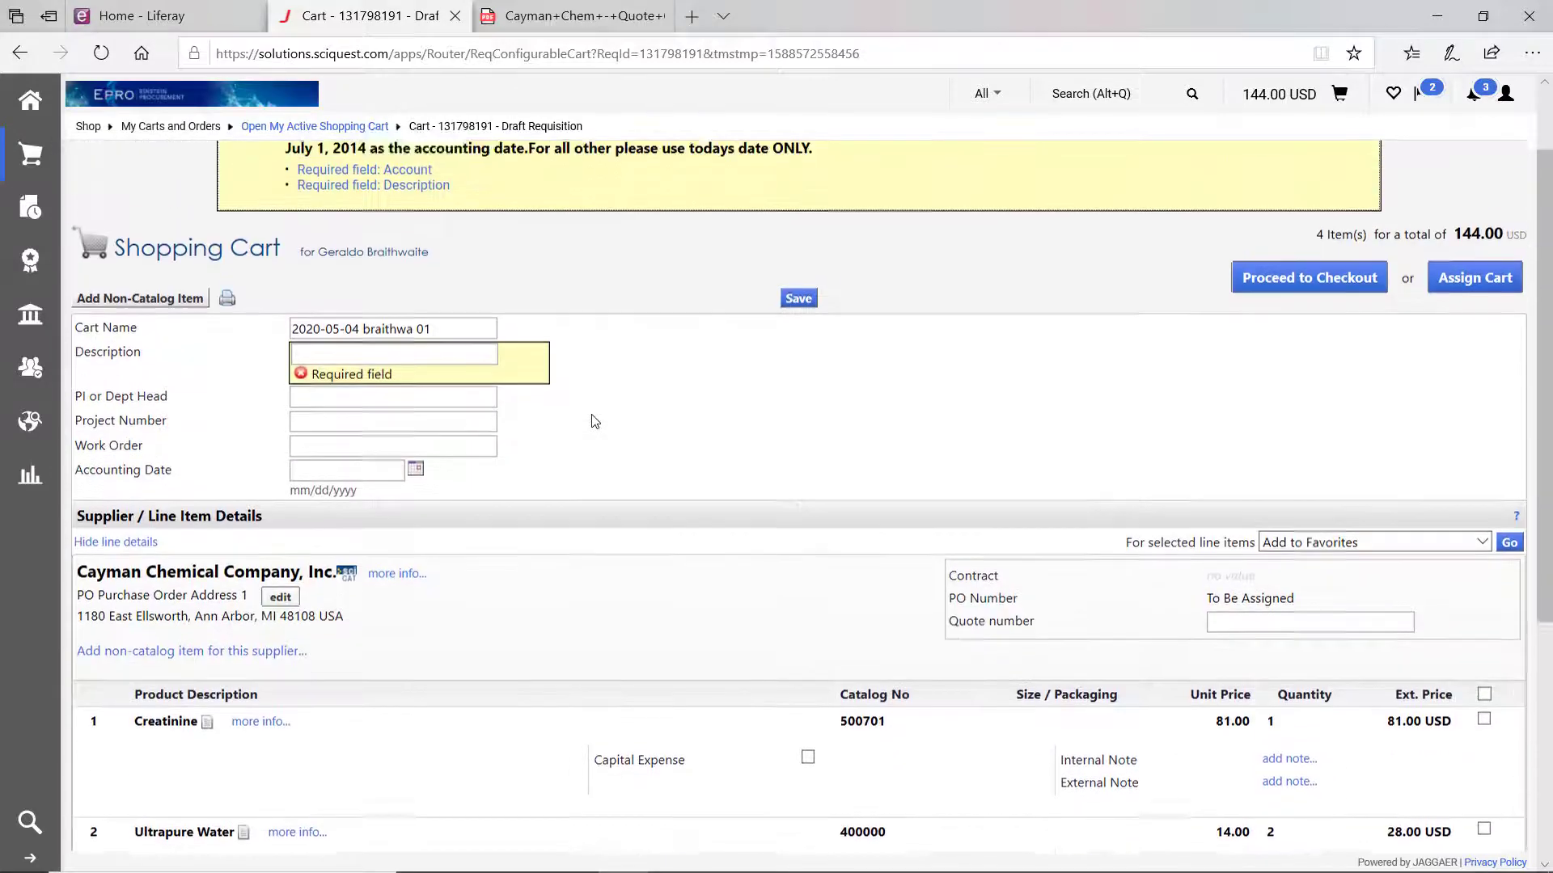